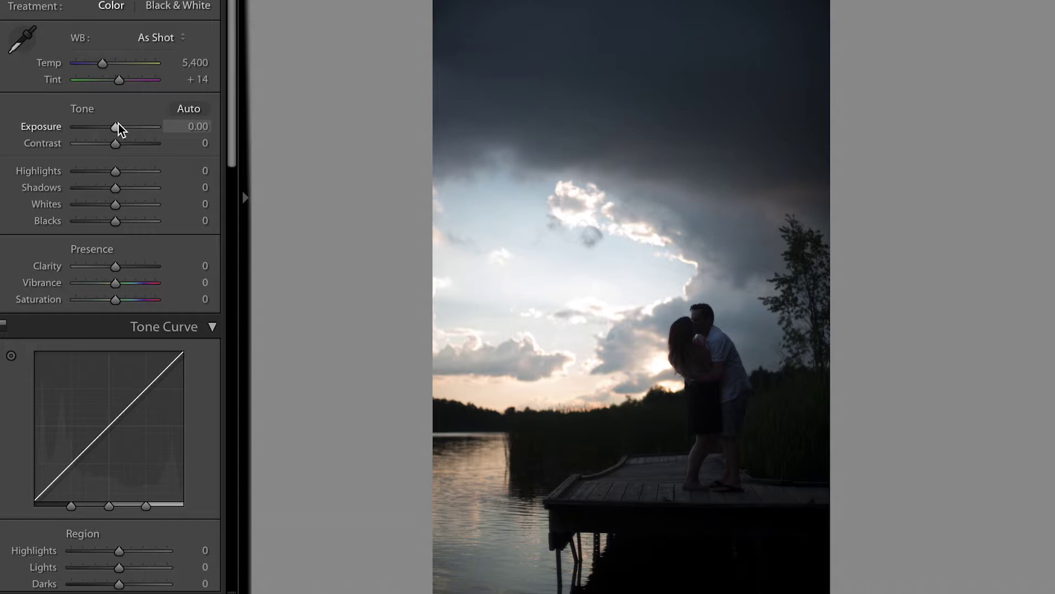
Brighten the lakeside dock photo by setting Exposure to about +1.15
drag(121, 124, 163, 127)
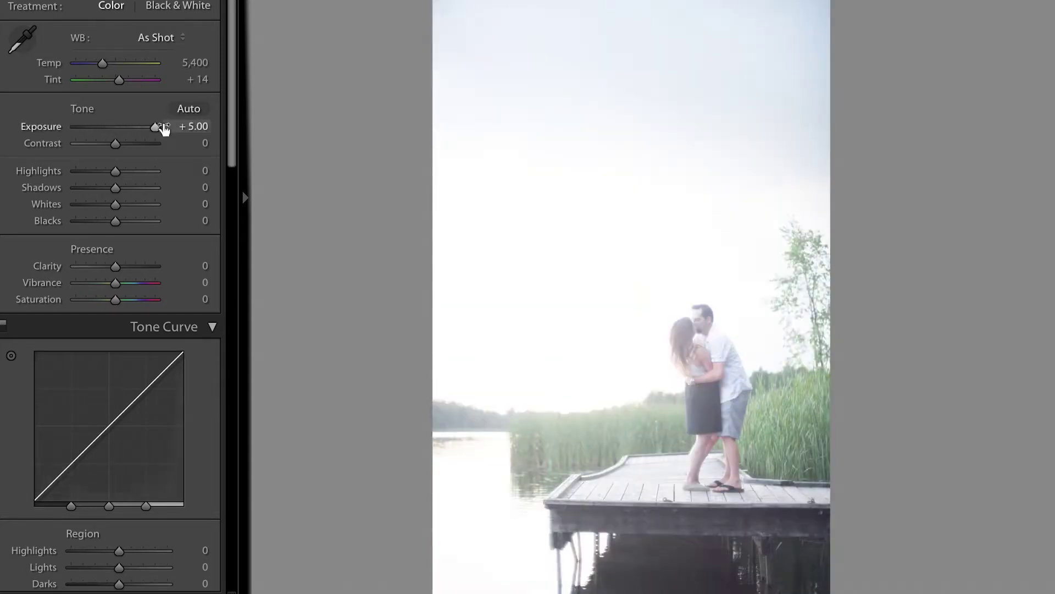
double_click(46, 130)
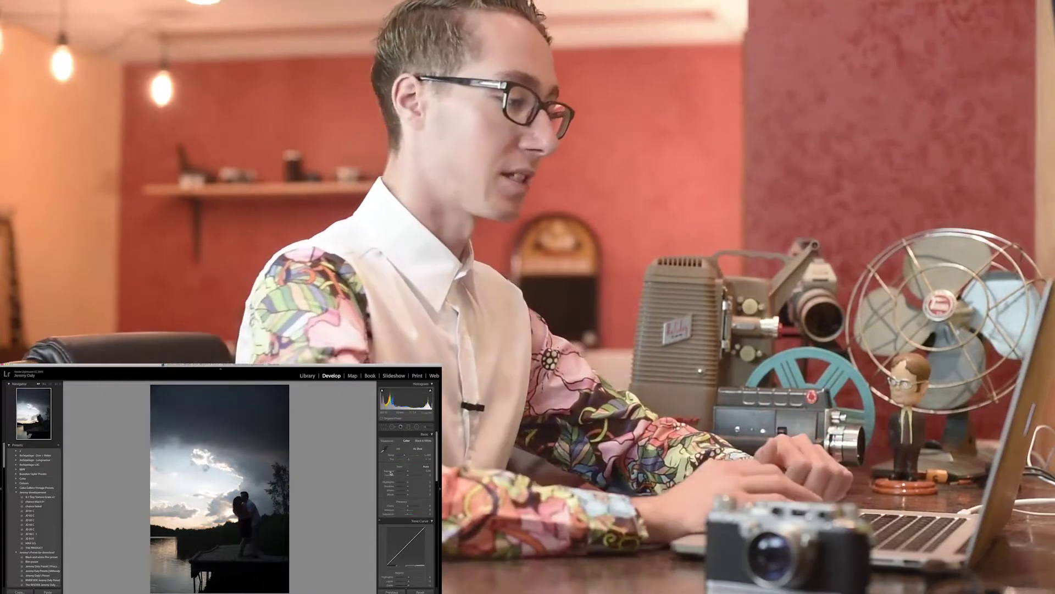
drag(390, 473, 410, 471)
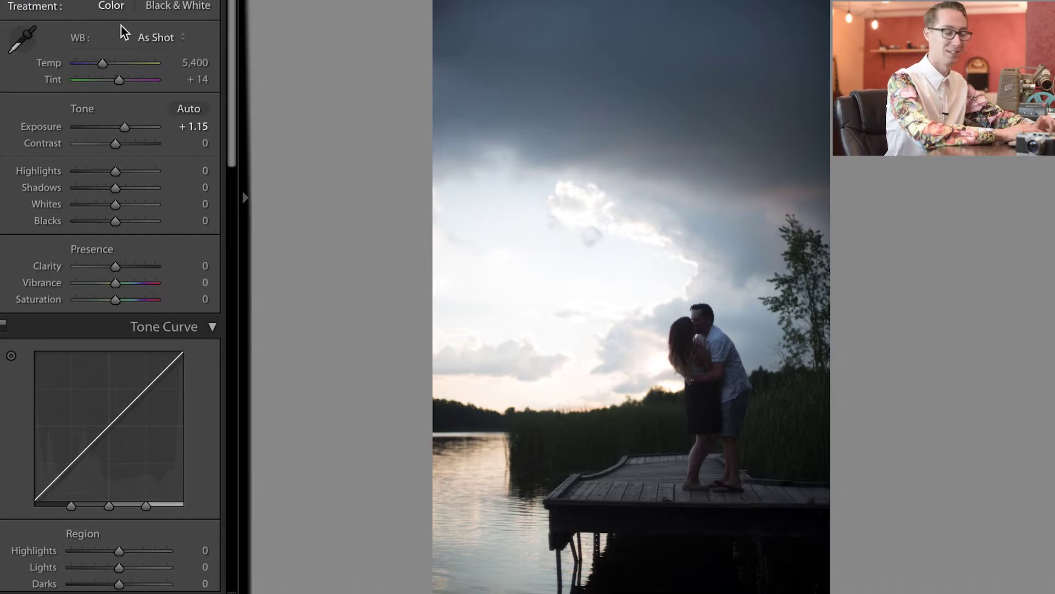
Set Highlights −100, Shadows +59, Whites +19, Blacks +30 and Exposure +1.20
mouse_move(115, 171)
mouse_down()
mouse_move(90, 170)
mouse_move(99, 176)
mouse_up()
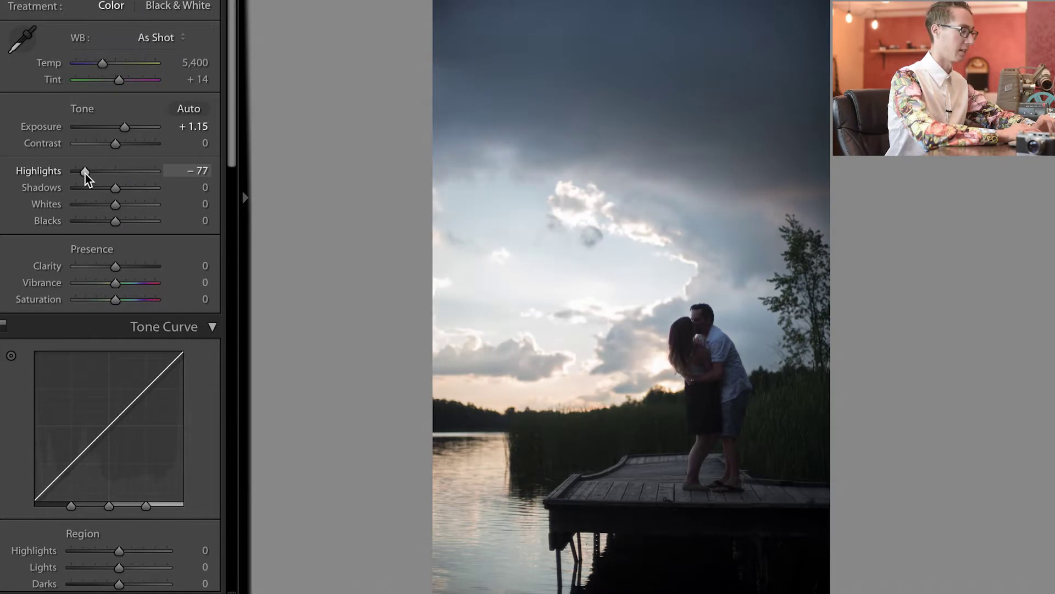
drag(85, 172, 161, 187)
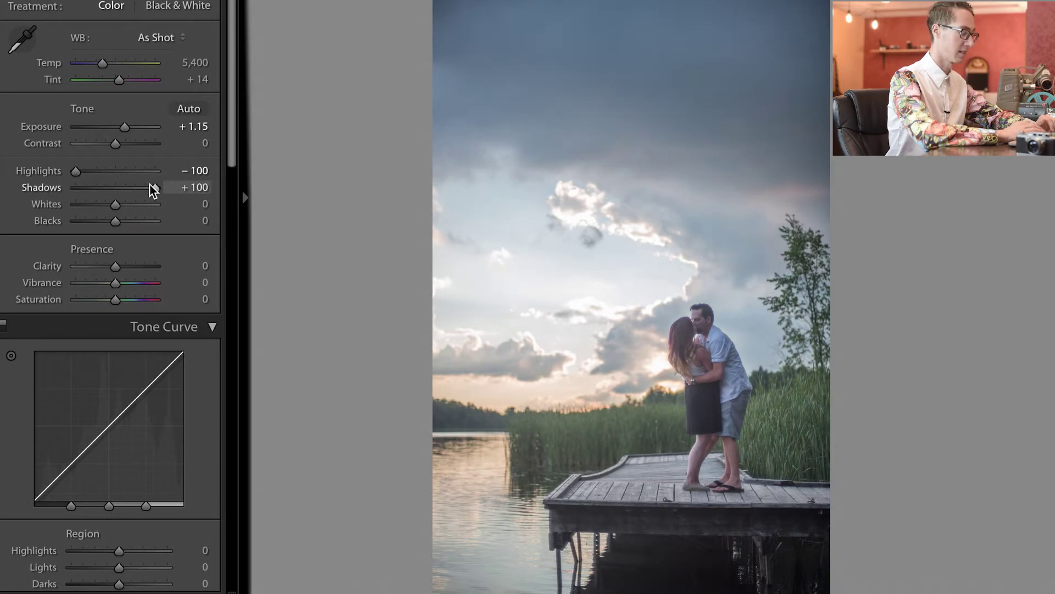
drag(147, 185, 134, 189)
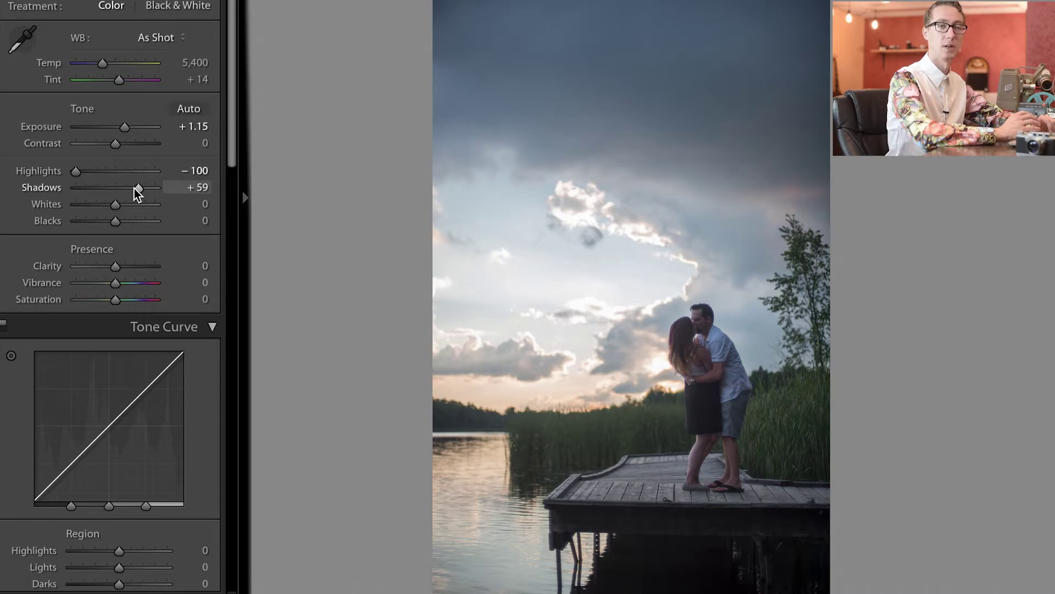
click(128, 203)
drag(122, 202, 121, 207)
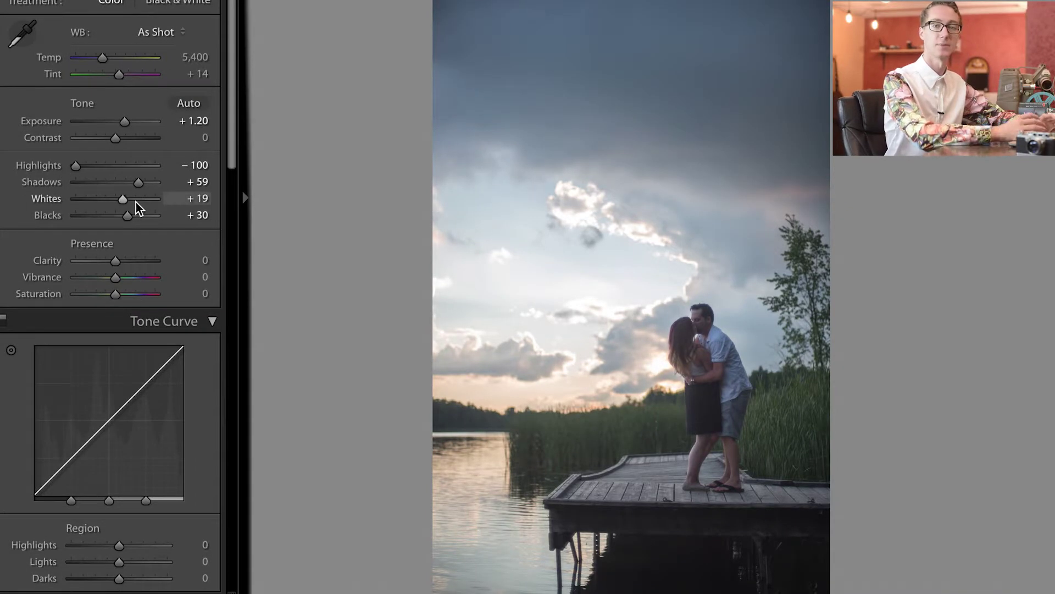
scroll(137, 203, down, 5)
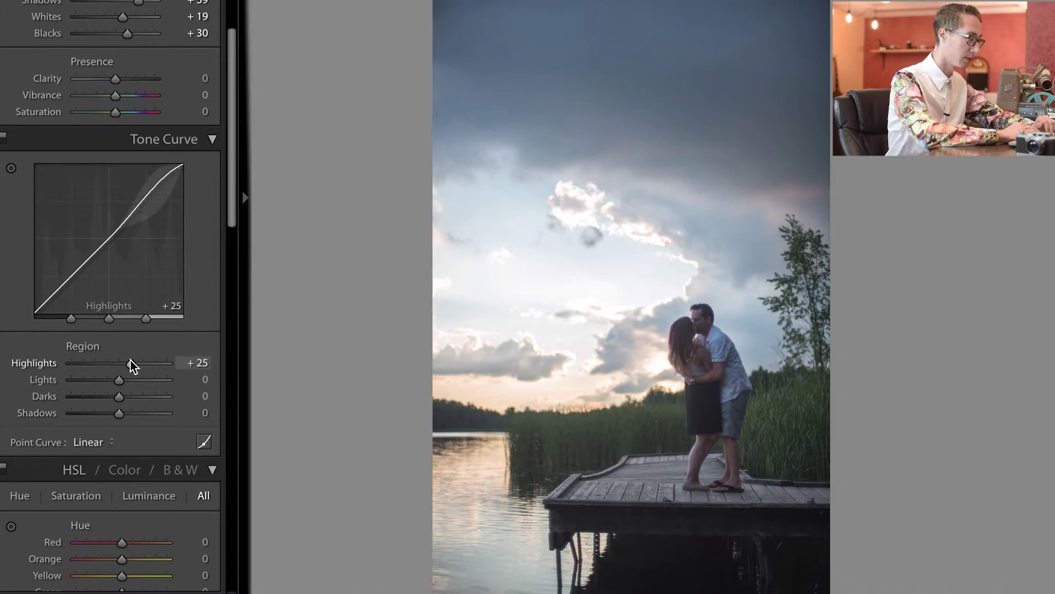
Raise the curve's Highlights region, darken Shadows, and lower the white point on the point curve
drag(131, 361, 115, 398)
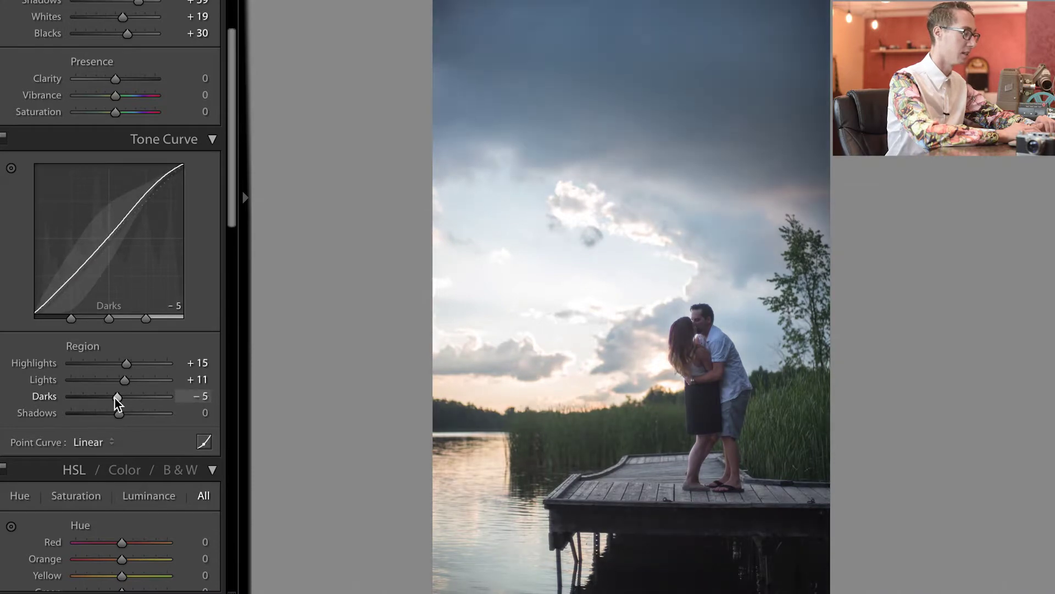
drag(134, 414, 126, 415)
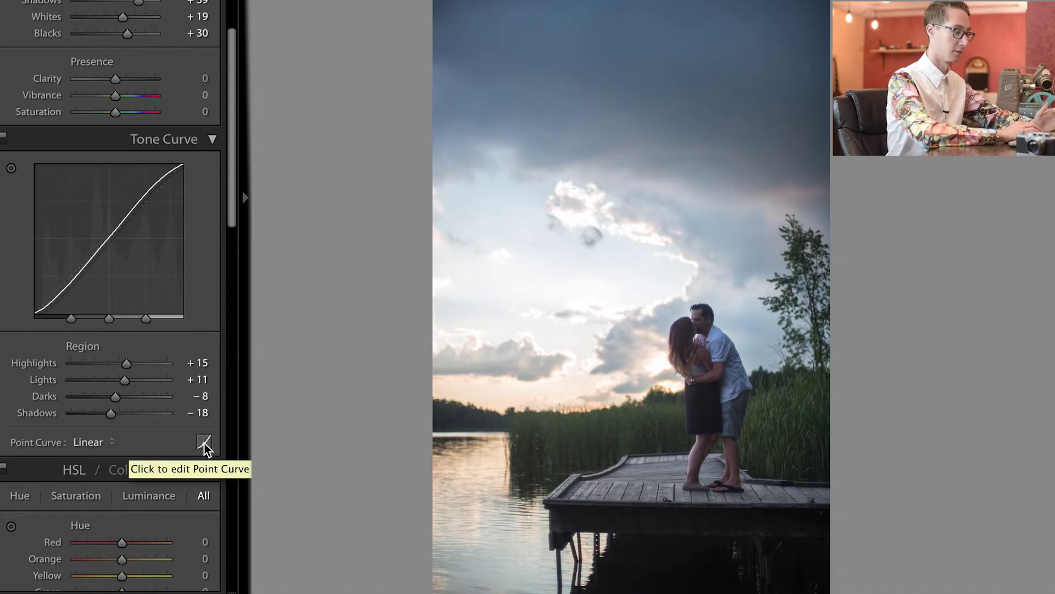
click(204, 443)
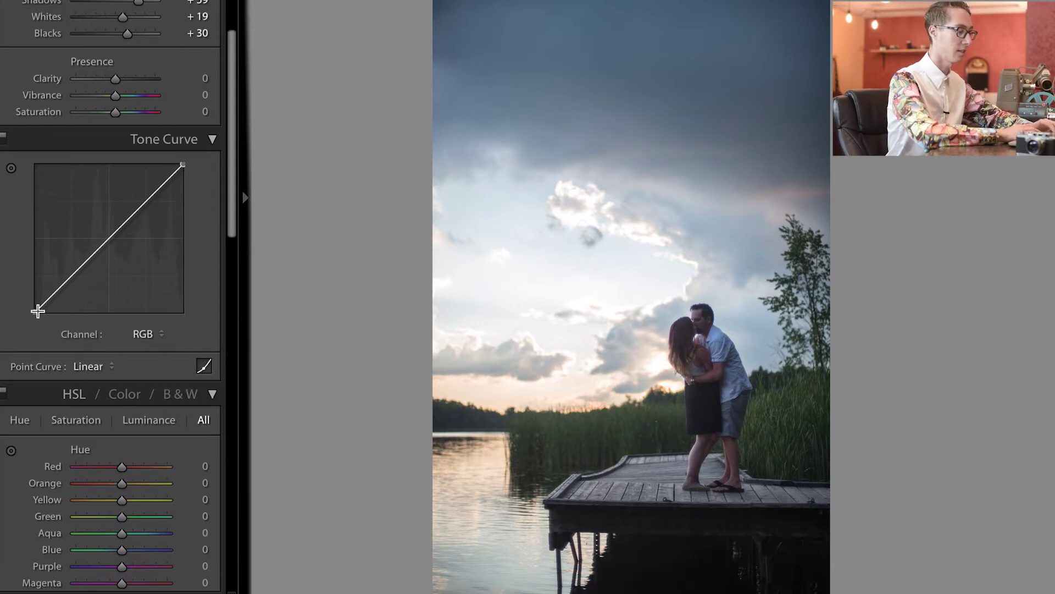
drag(37, 311, 38, 299)
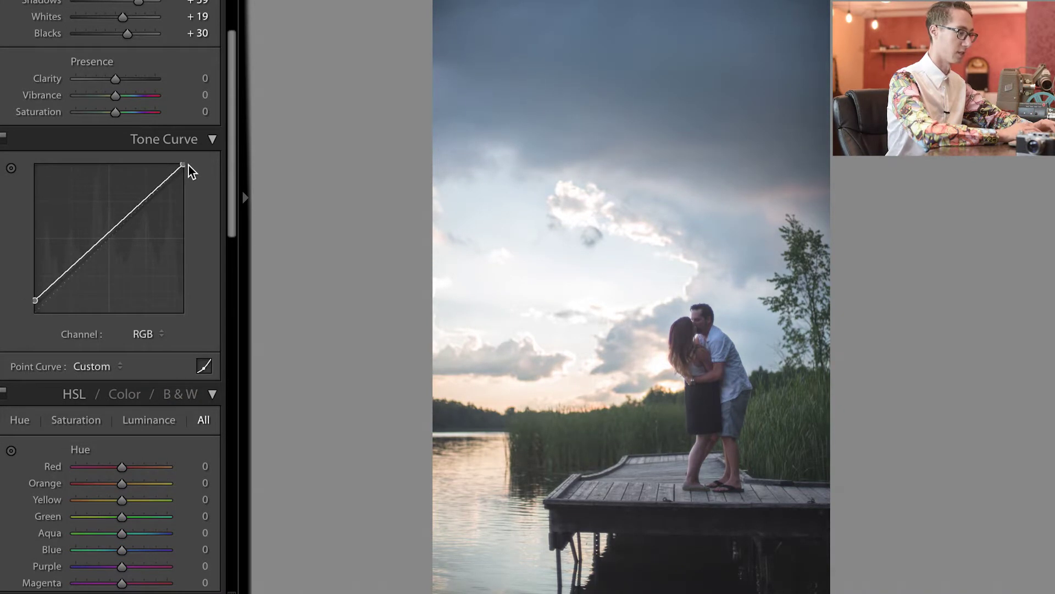
drag(183, 165, 183, 172)
drag(183, 172, 183, 172)
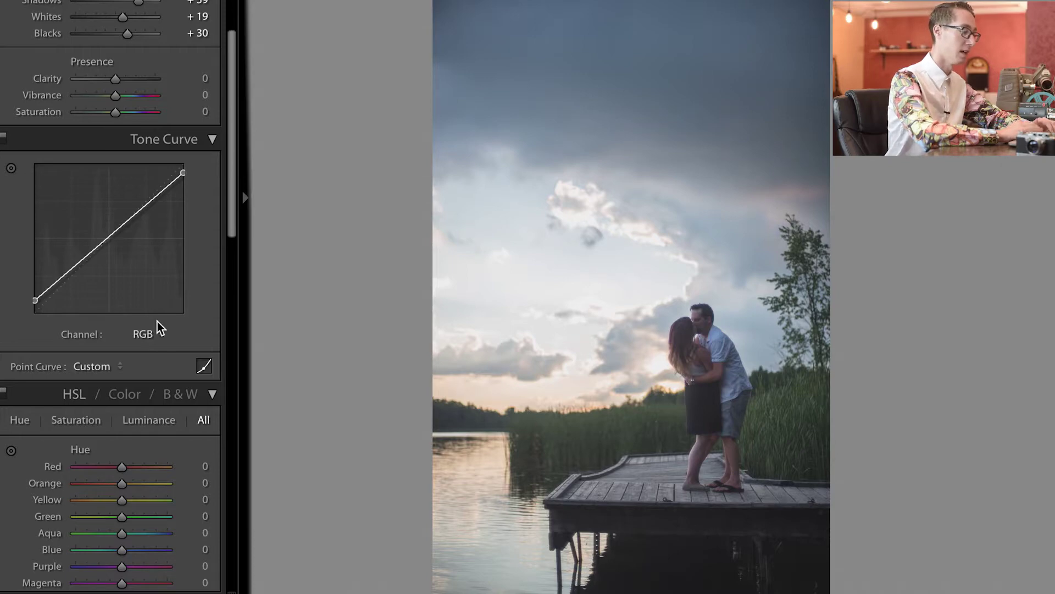
click(204, 365)
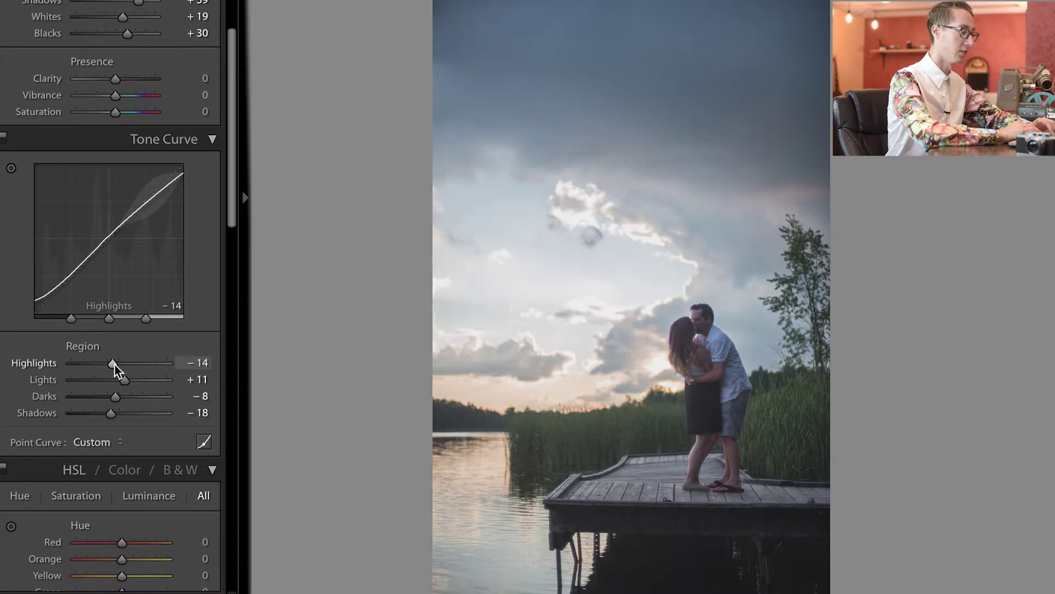
Push the Highlights region further, deepen Shadows to −93, and set the black point to 0/0
drag(114, 370, 130, 365)
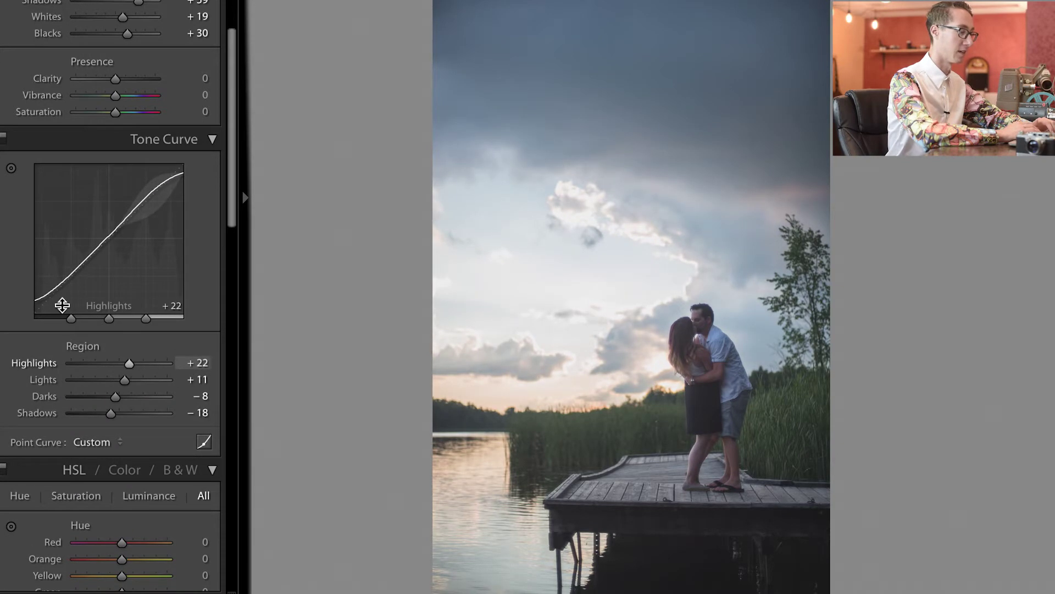
drag(39, 300, 38, 298)
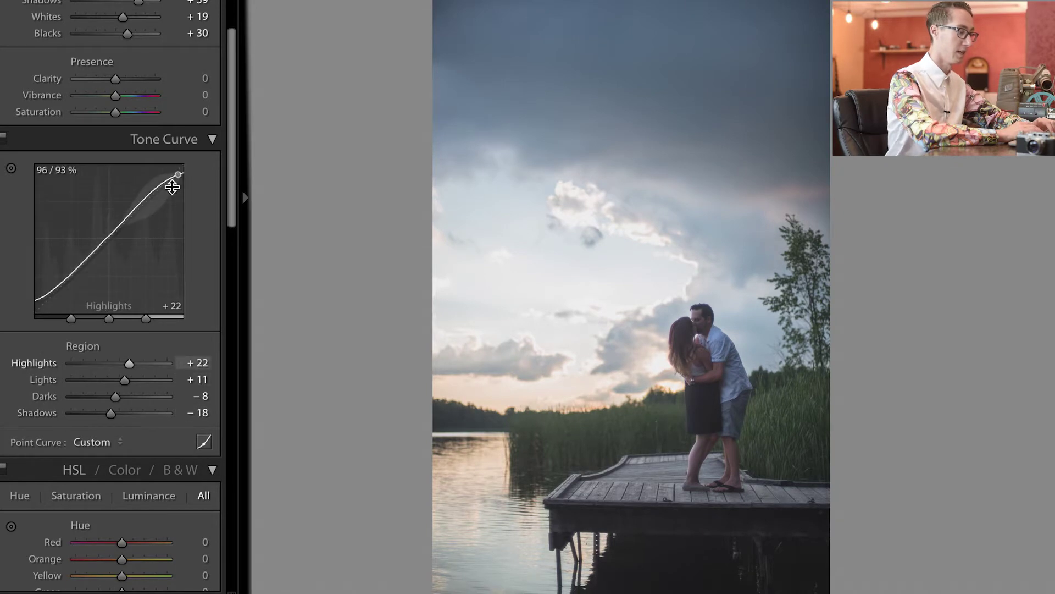
mouse_move(101, 413)
mouse_down()
mouse_move(123, 412)
mouse_move(107, 416)
mouse_up()
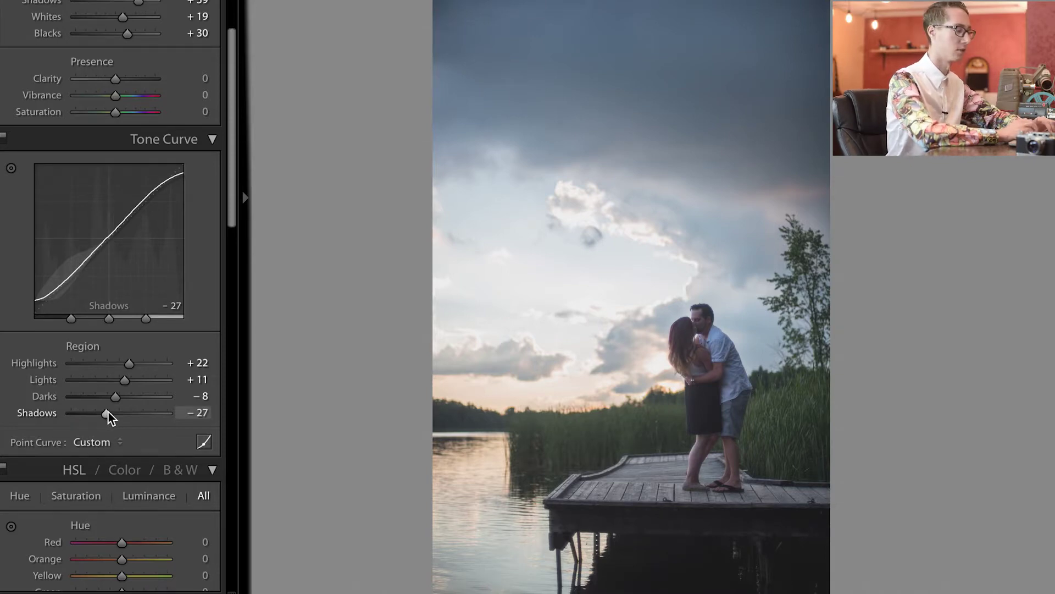
drag(101, 417, 76, 417)
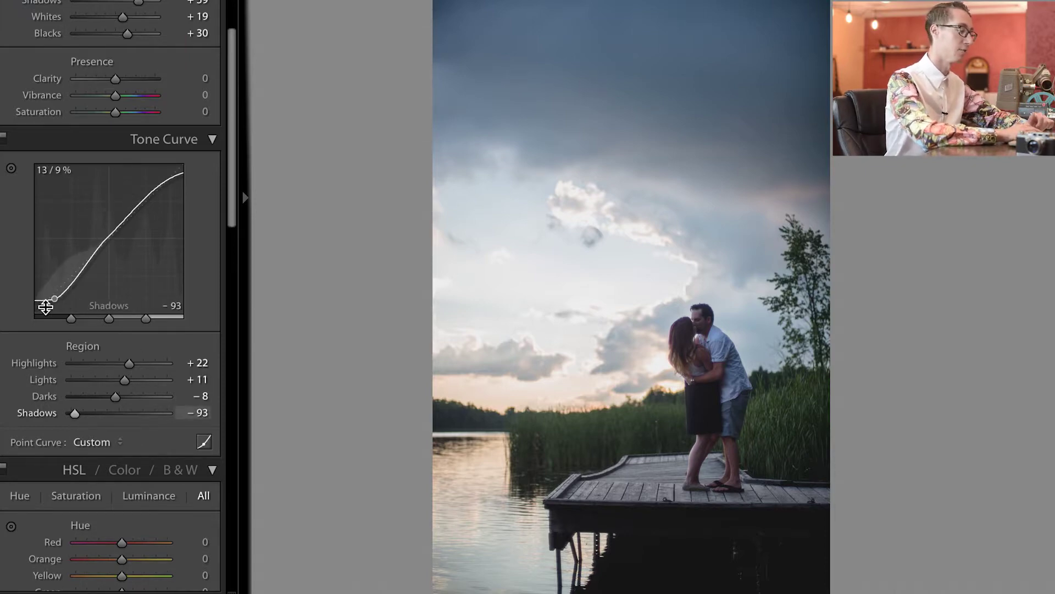
click(211, 434)
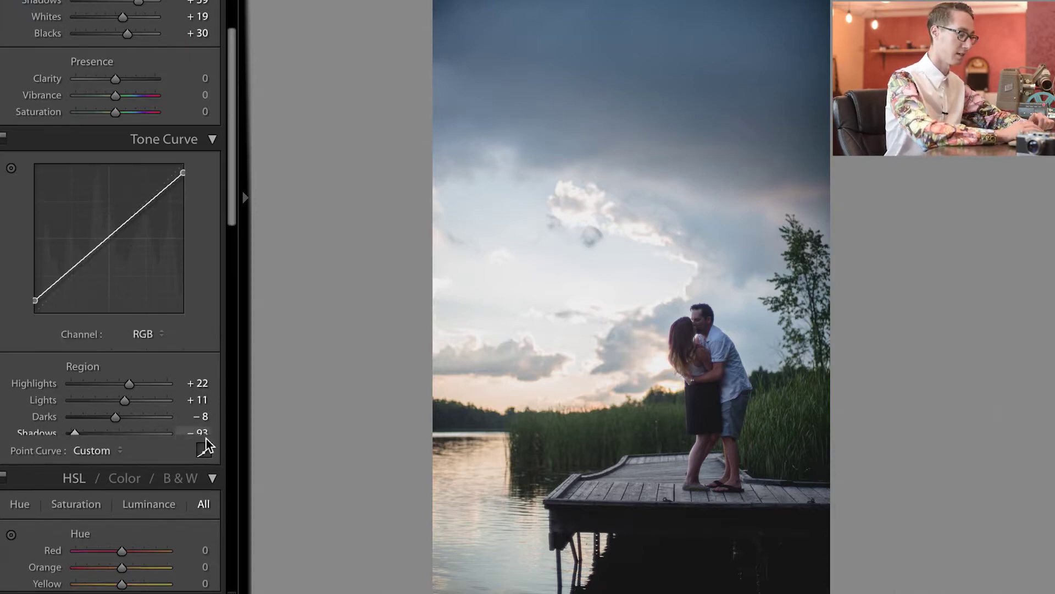
drag(33, 297, 35, 312)
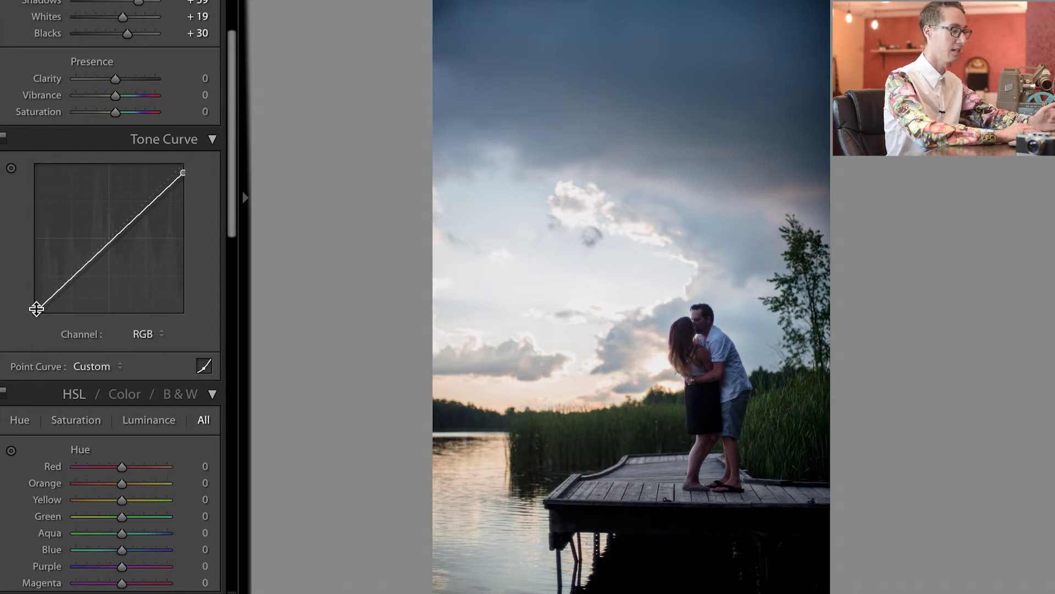
mouse_move(35, 312)
mouse_down()
mouse_move(35, 244)
mouse_move(35, 298)
mouse_up()
scroll(150, 327, down, 6)
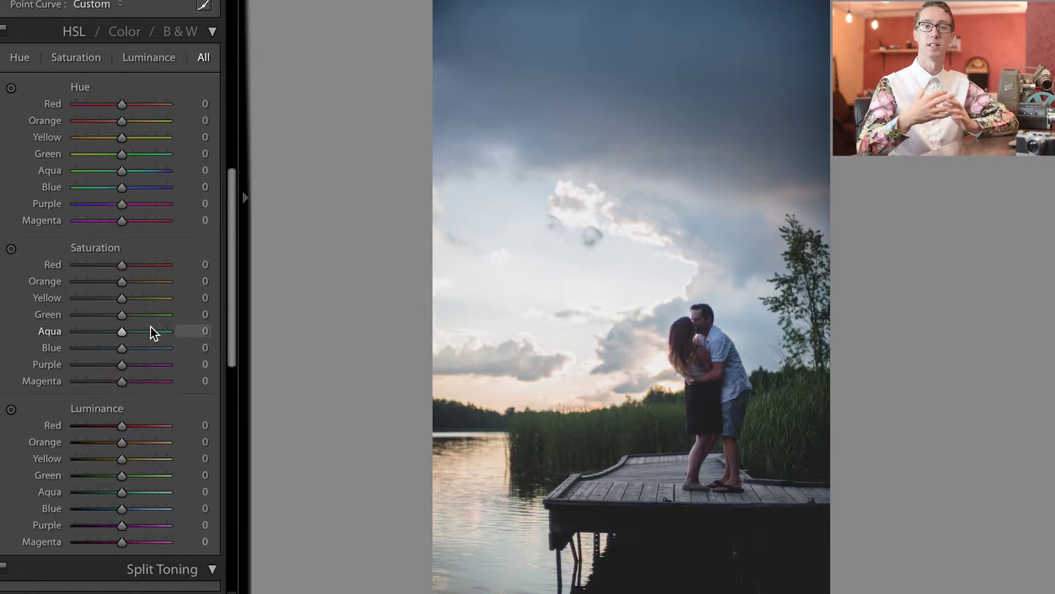
Shift Orange and Yellow hue to +19 and +17, and cut Red saturation to −46
key(F2)
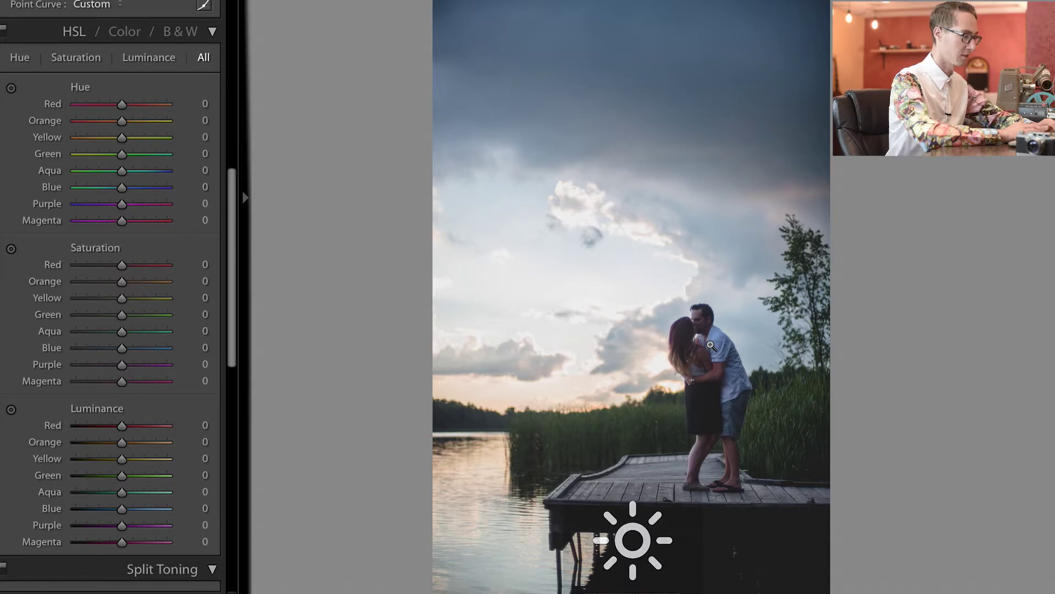
click(711, 345)
mouse_move(130, 134)
mouse_down()
mouse_move(116, 136)
mouse_move(129, 136)
mouse_move(116, 124)
mouse_move(126, 124)
mouse_up()
click(129, 123)
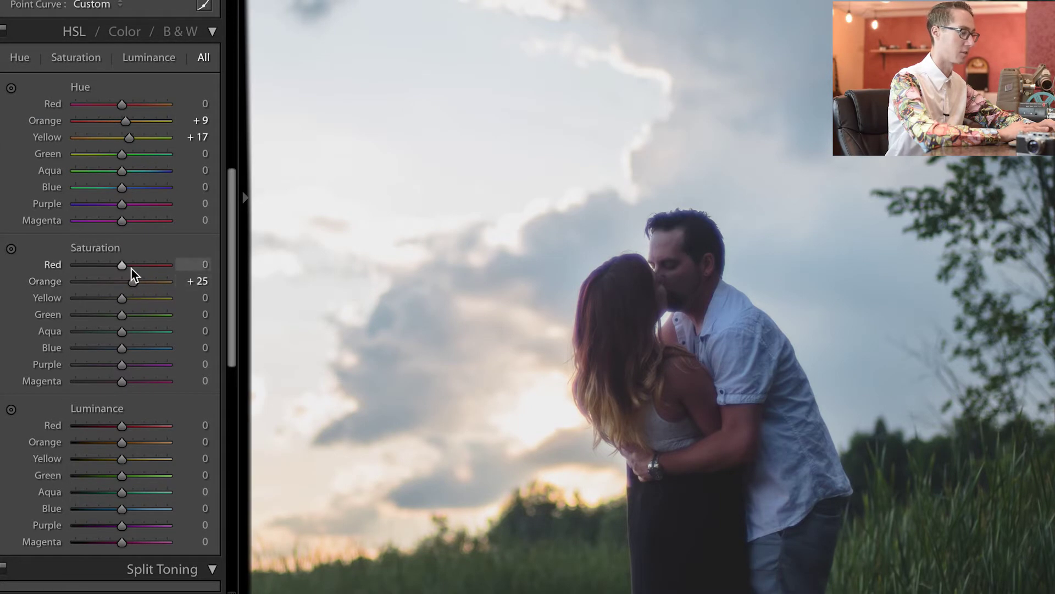
drag(133, 281, 137, 281)
click(137, 266)
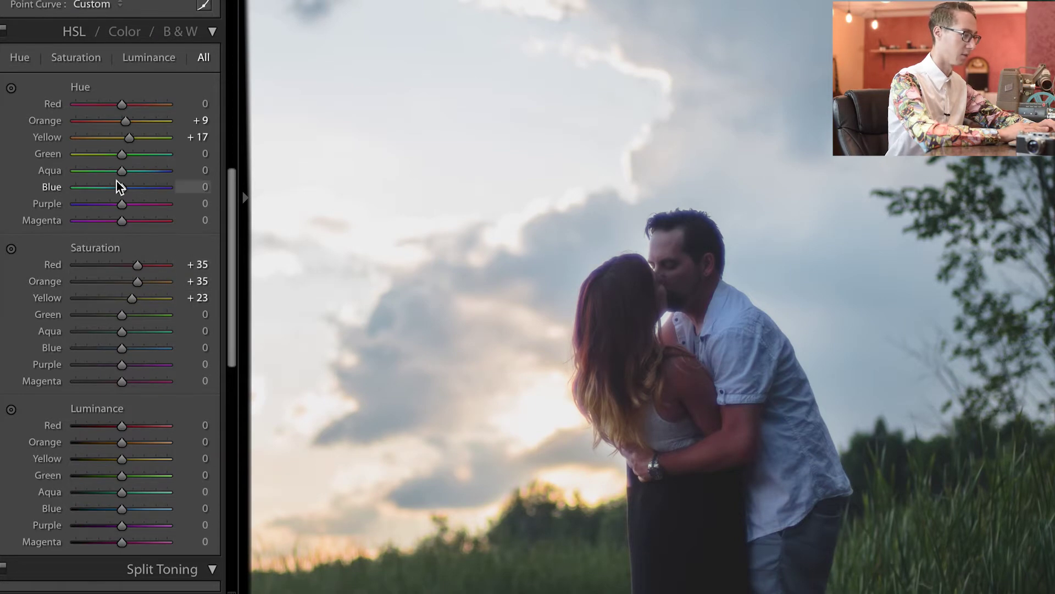
drag(130, 139, 120, 139)
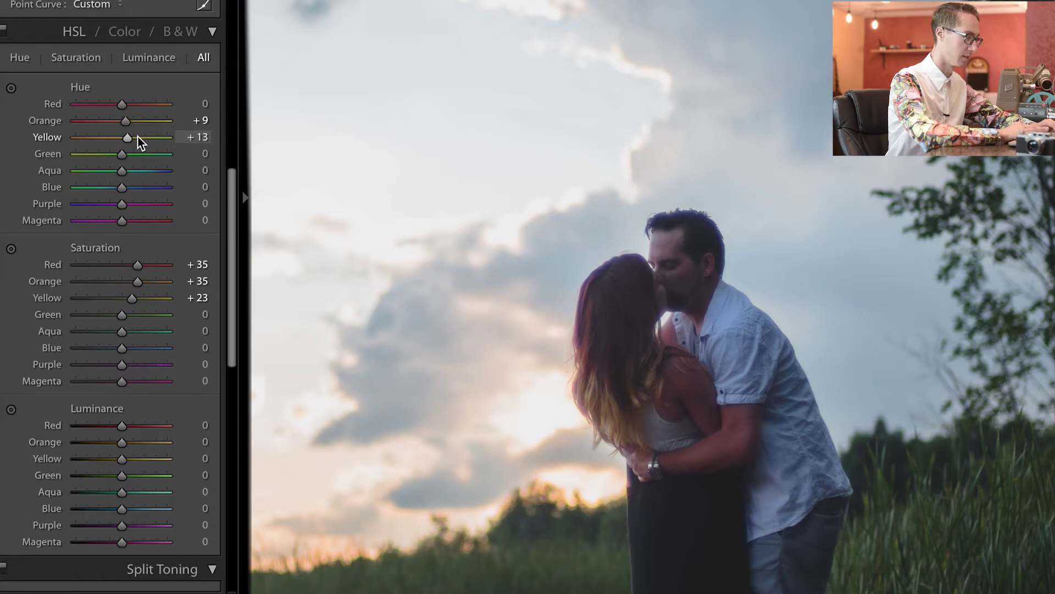
drag(132, 121, 129, 121)
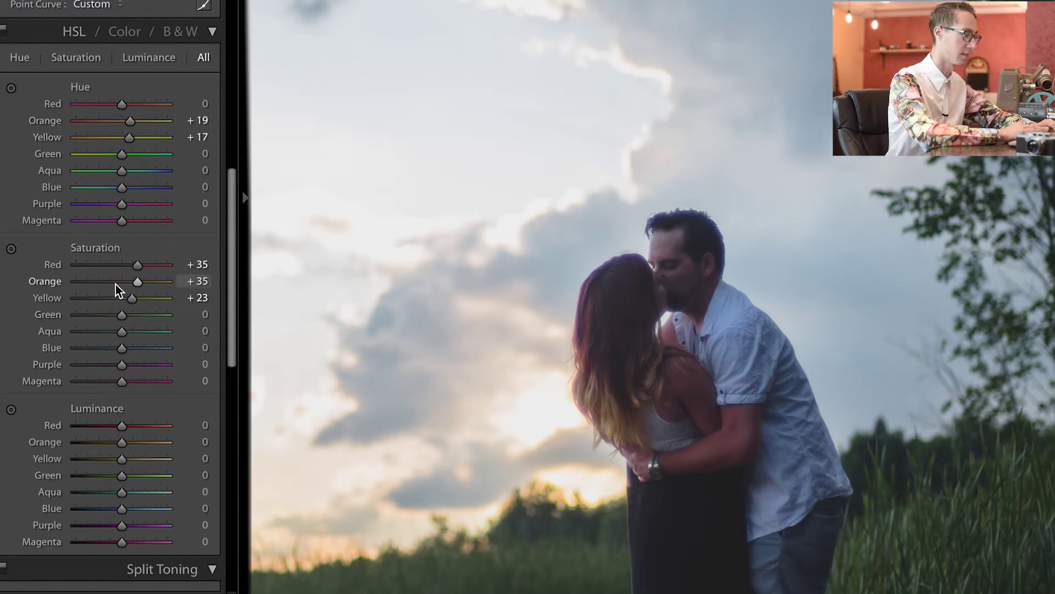
drag(116, 283, 118, 285)
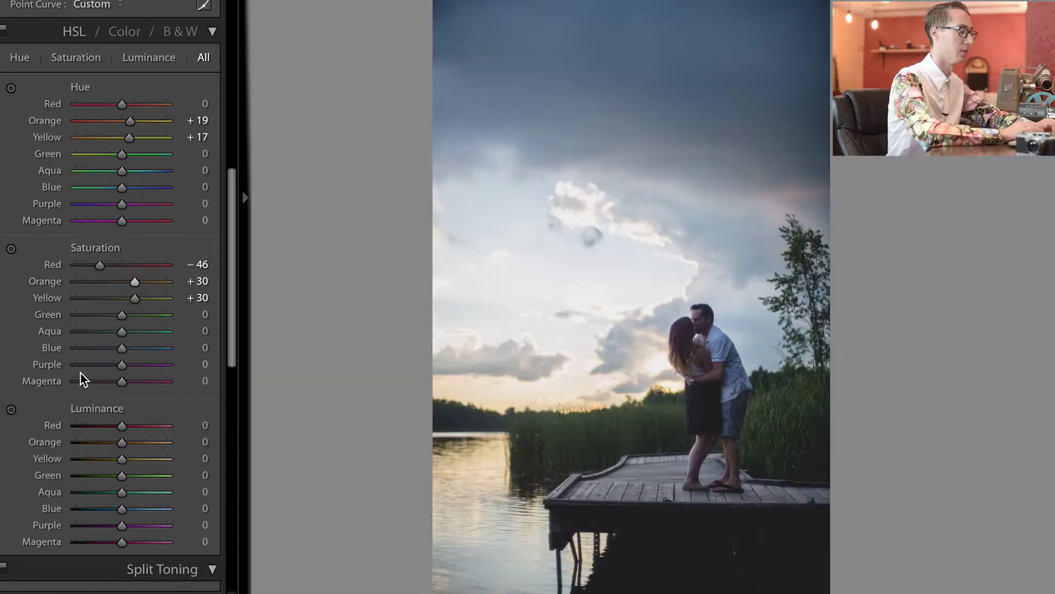
Desaturate Green −21, Aqua −24, and Blue, Purple, Magenta to −26
click(111, 316)
click(110, 331)
click(110, 348)
click(109, 365)
click(109, 381)
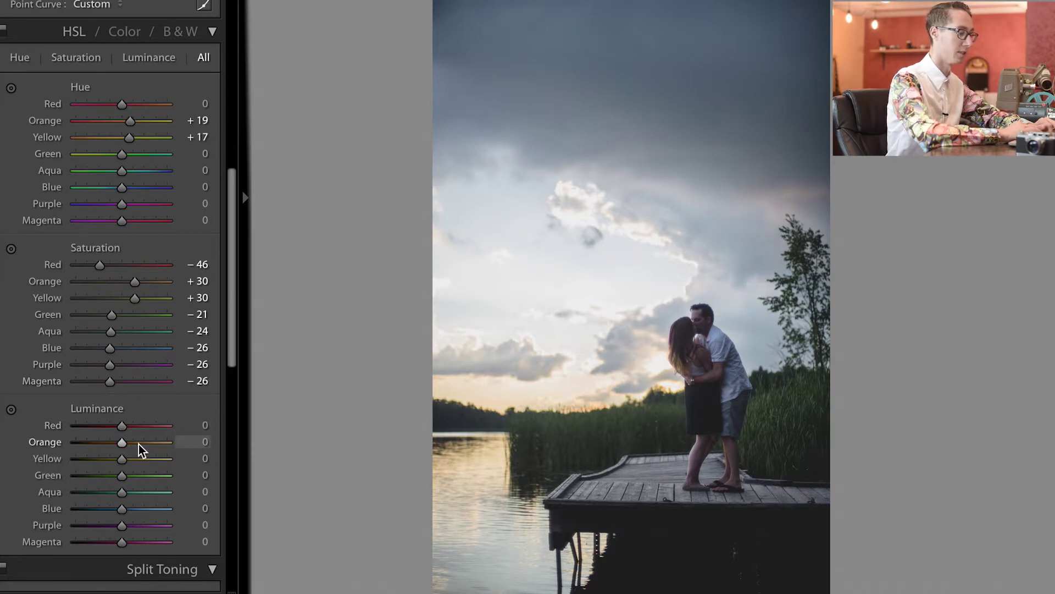
Raise Orange, Yellow and Red luminance to +50, +52 and +42
key(z)
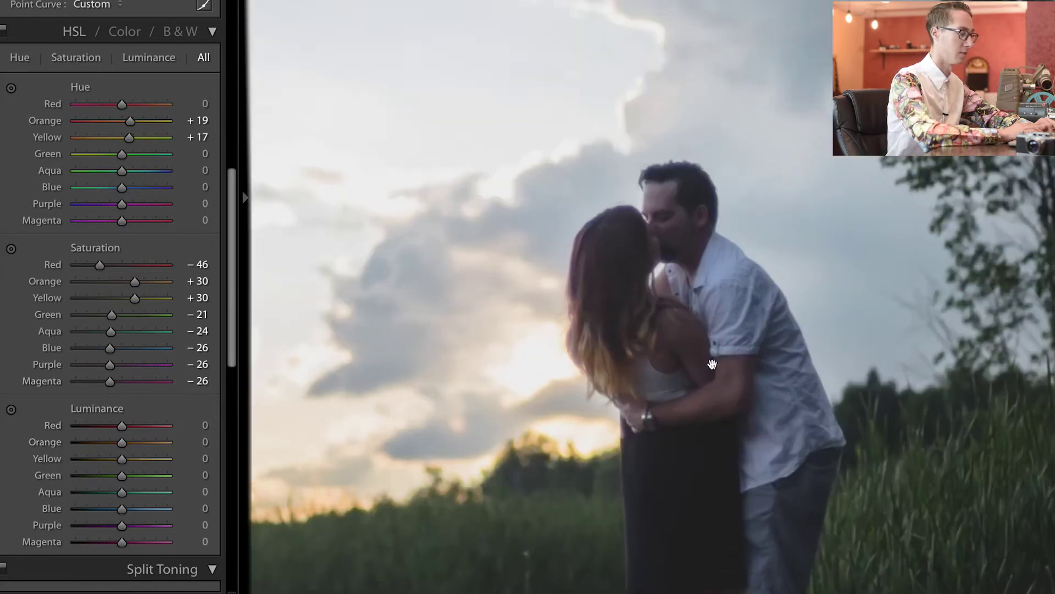
click(144, 442)
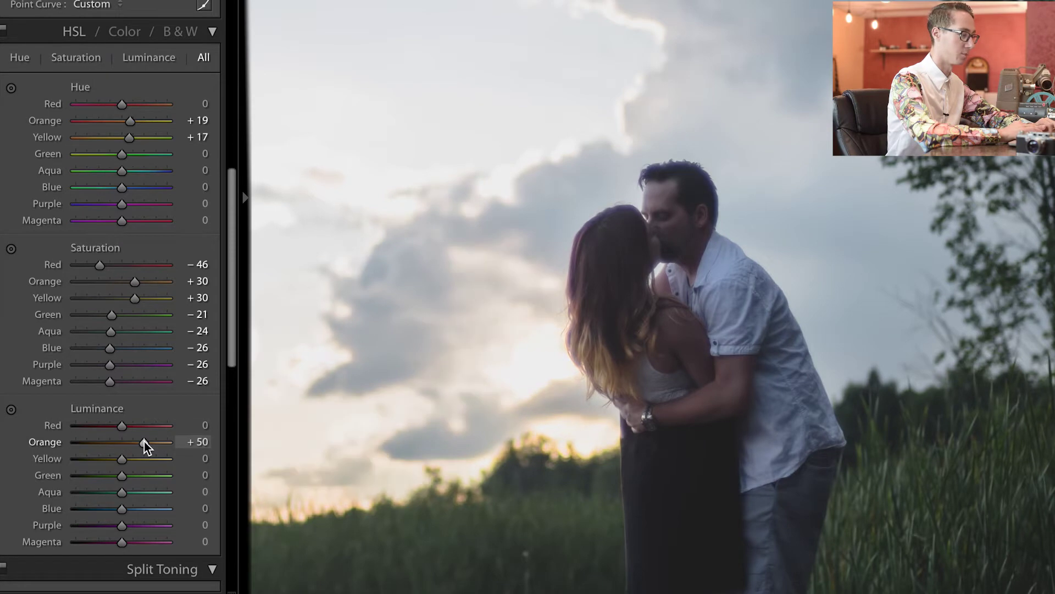
click(145, 459)
click(140, 427)
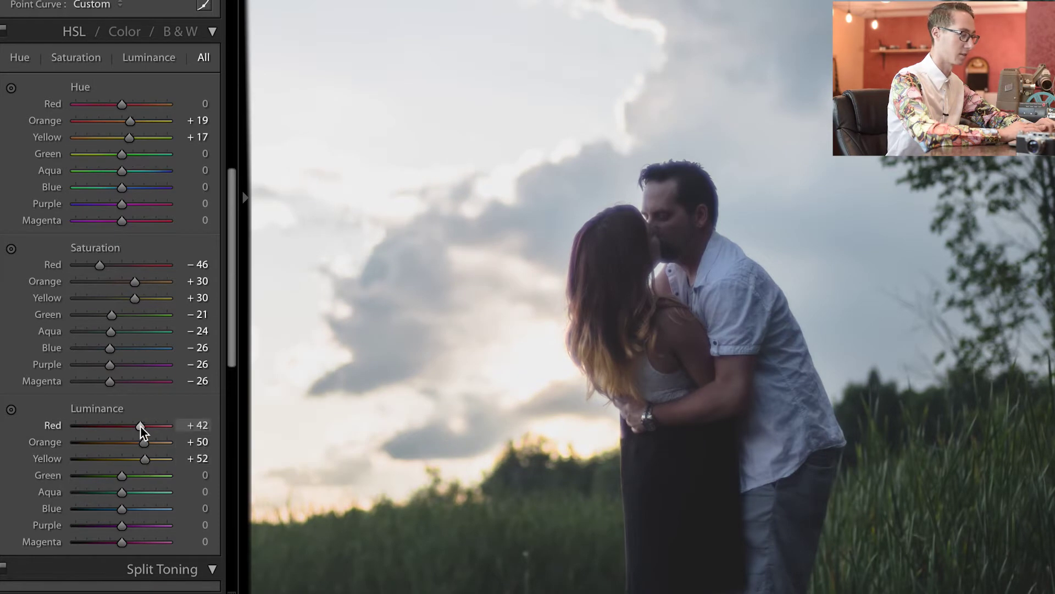
Raise Exposure to +1.25, nudge Saturation up, and fit the whole dock scene in view
scroll(97, 296, up, 15)
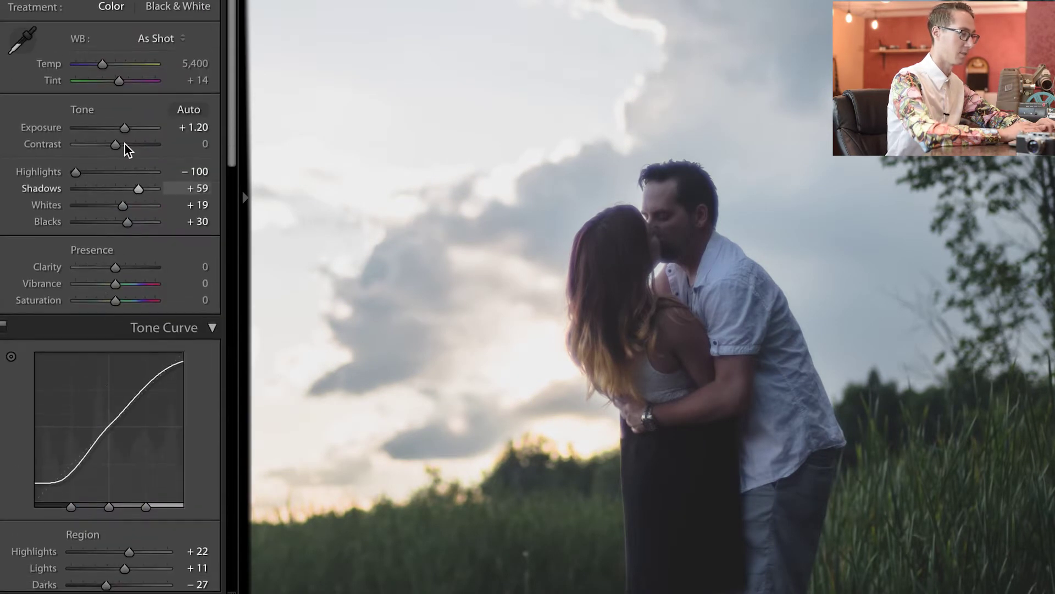
drag(128, 128, 129, 125)
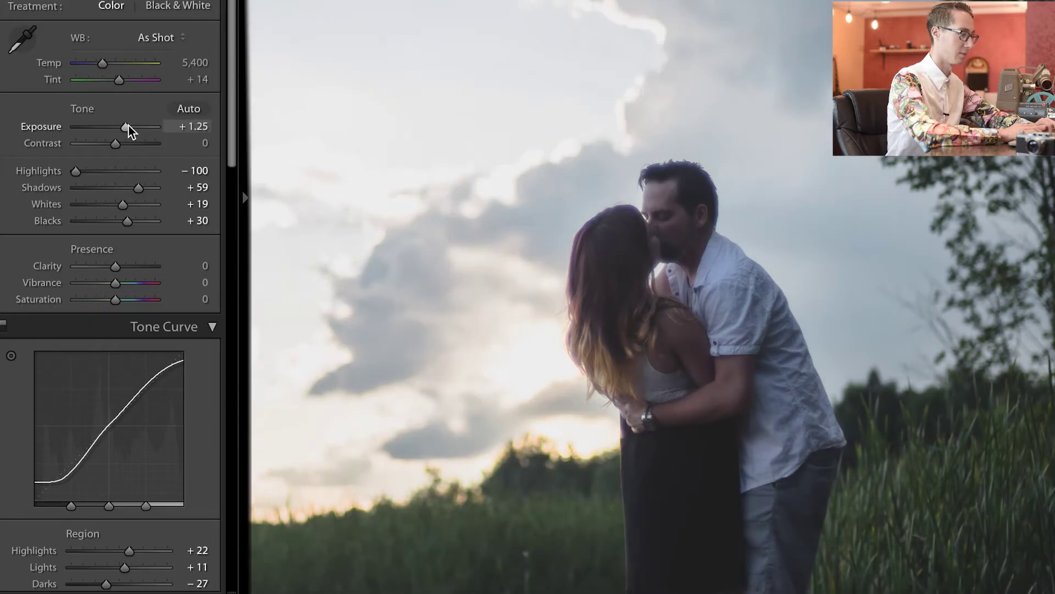
click(124, 282)
drag(112, 299, 117, 299)
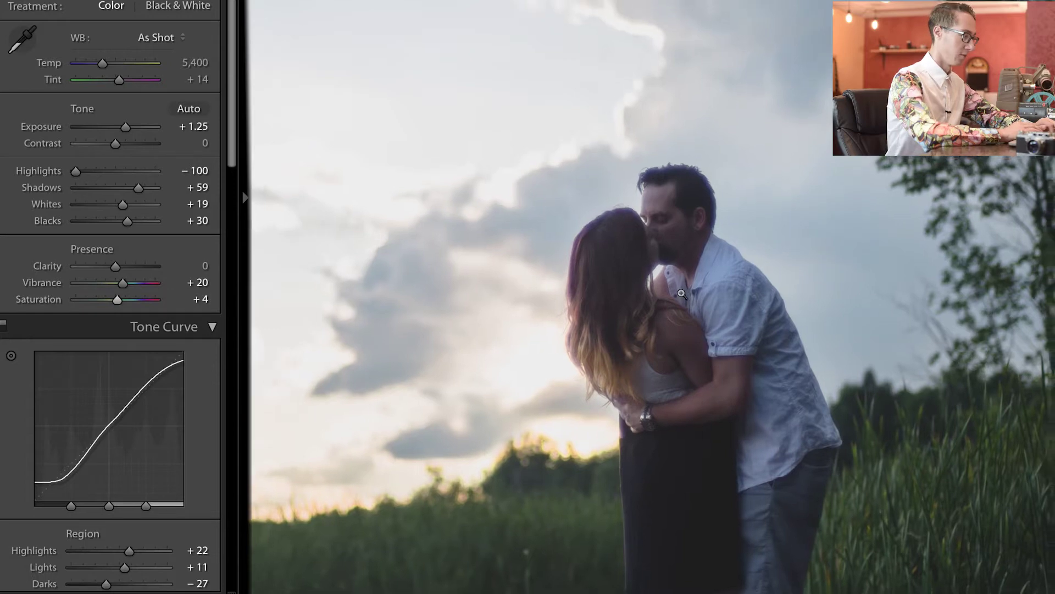
click(682, 294)
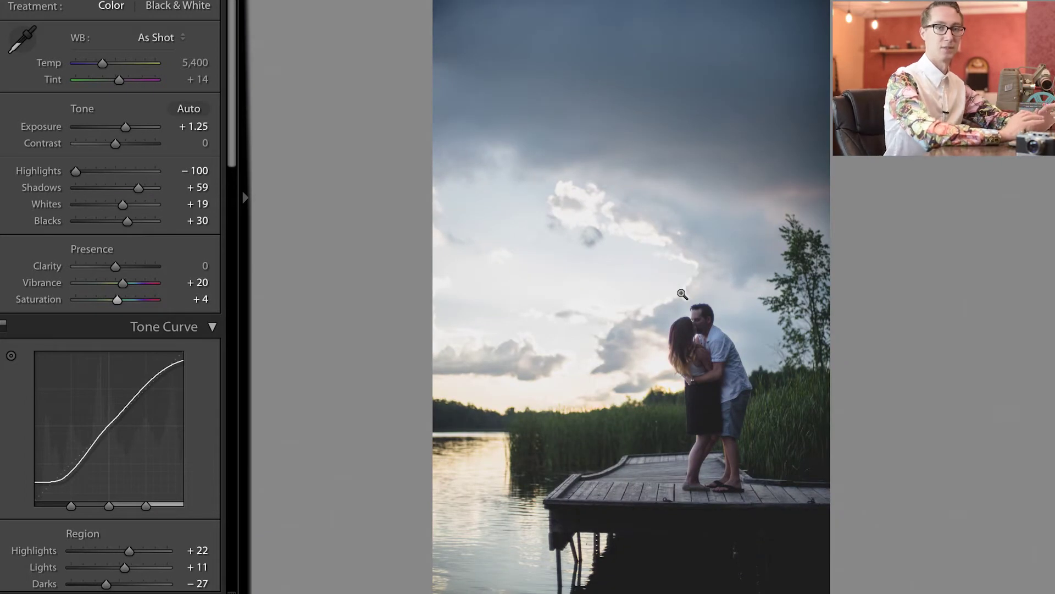
Settle Exposure at +1.65 and raise Green saturation to +12
click(129, 127)
drag(131, 118, 127, 117)
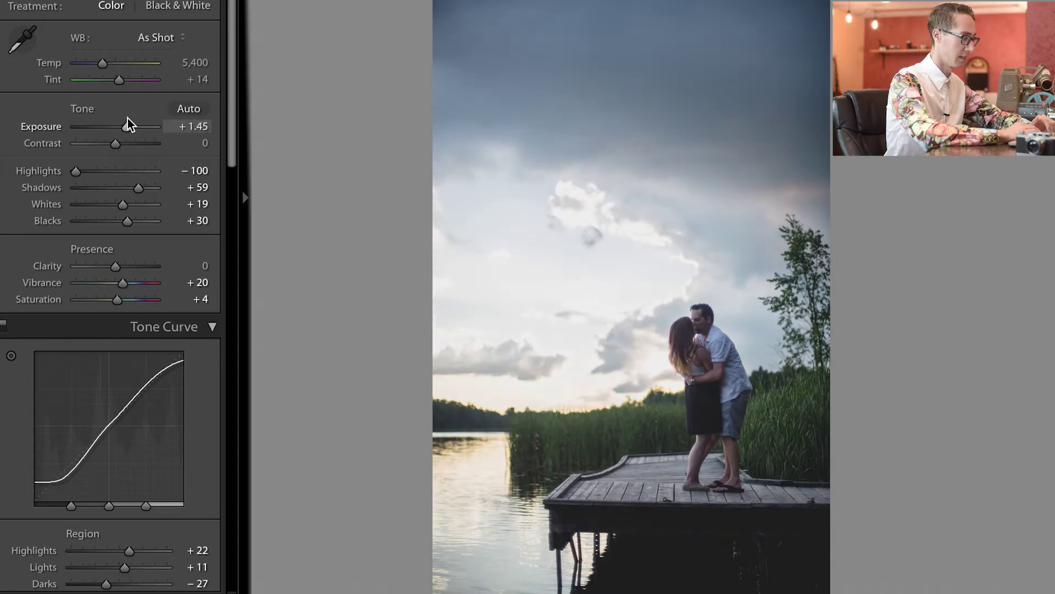
key(Up)
key(Up)
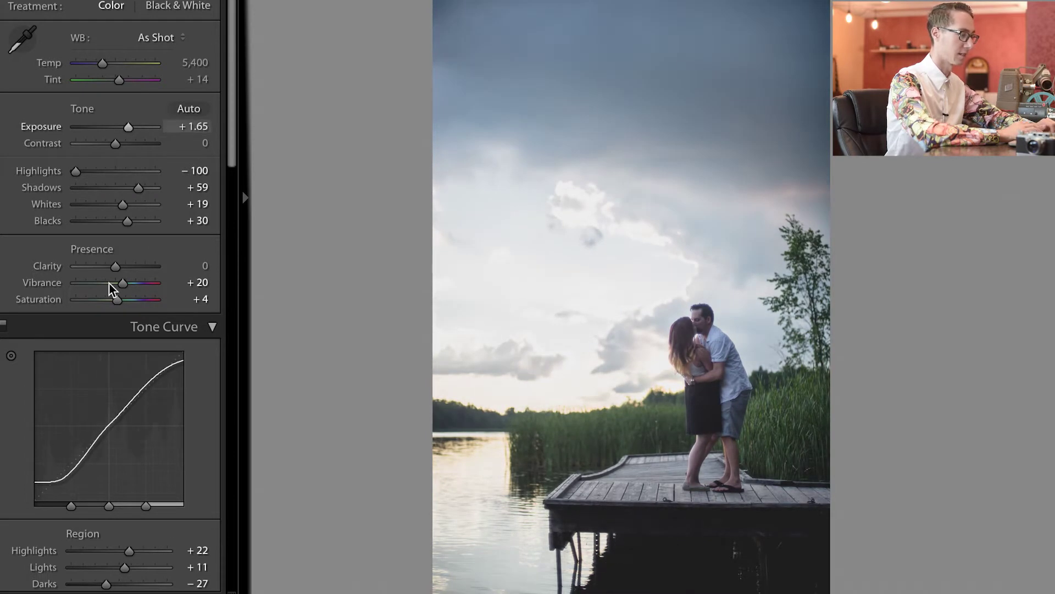
scroll(109, 457, down, 10)
click(126, 355)
Set Aqua +7, Purple and Magenta +14 saturation, with Blue saturation ending at −20
click(124, 370)
click(125, 387)
click(127, 404)
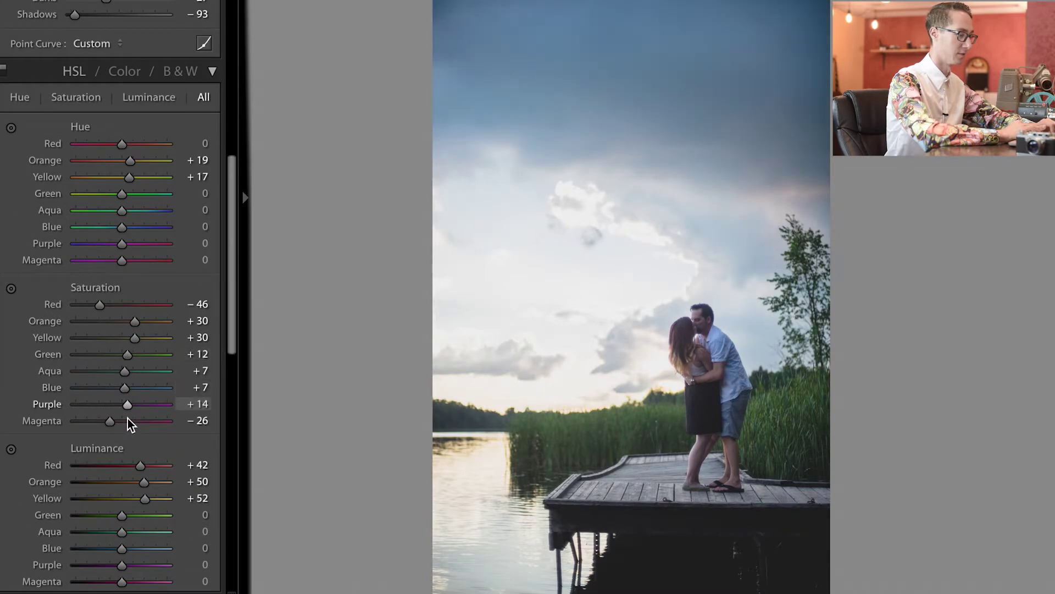
click(127, 421)
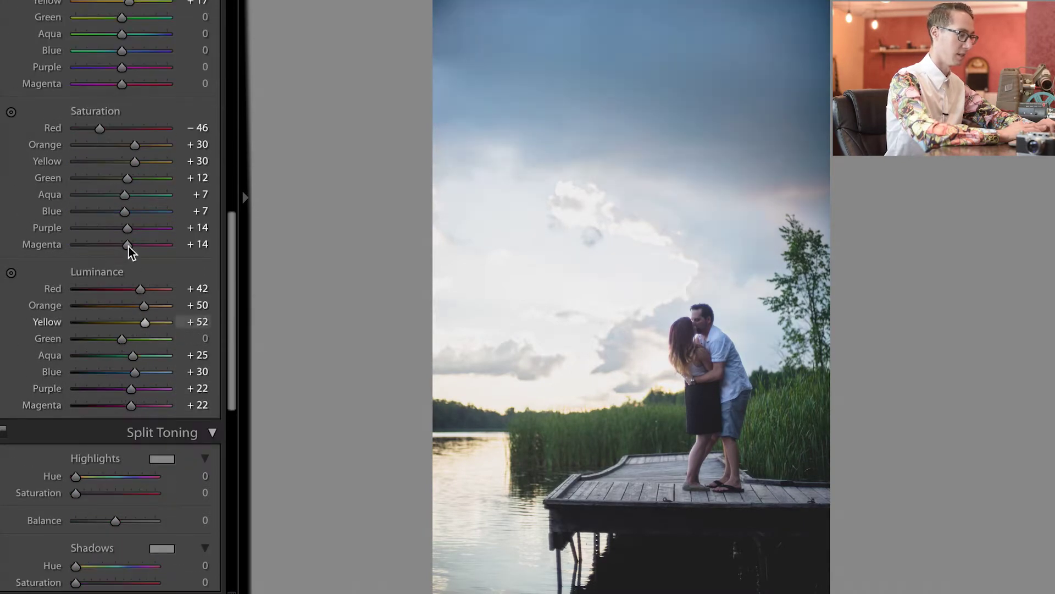
click(113, 212)
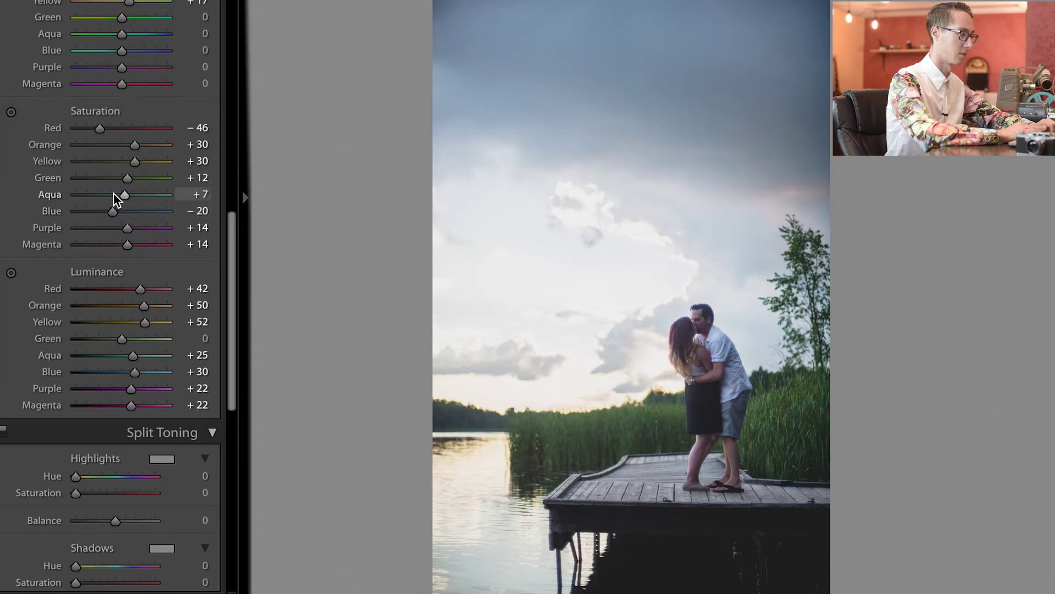
Open the Split Toning Highlights colour picker
scroll(114, 194, up, 3)
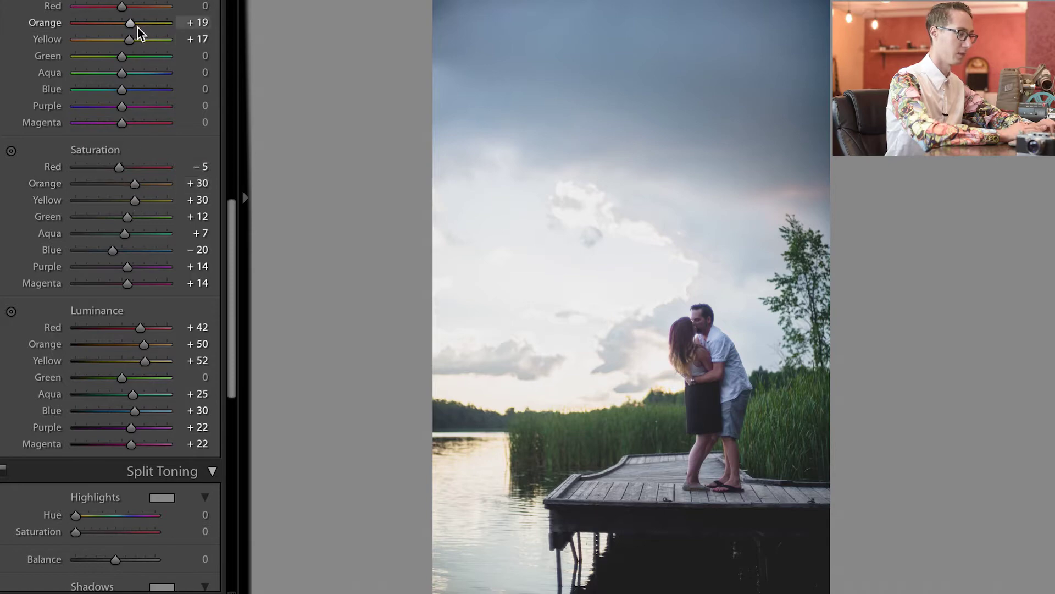
scroll(140, 384, down, 3)
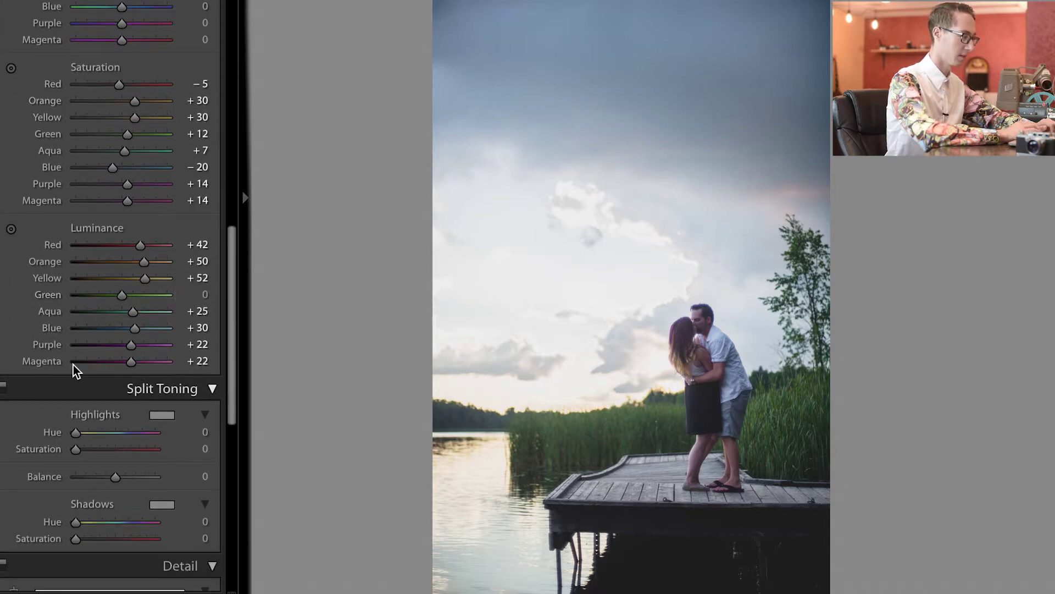
scroll(108, 441, down, 1)
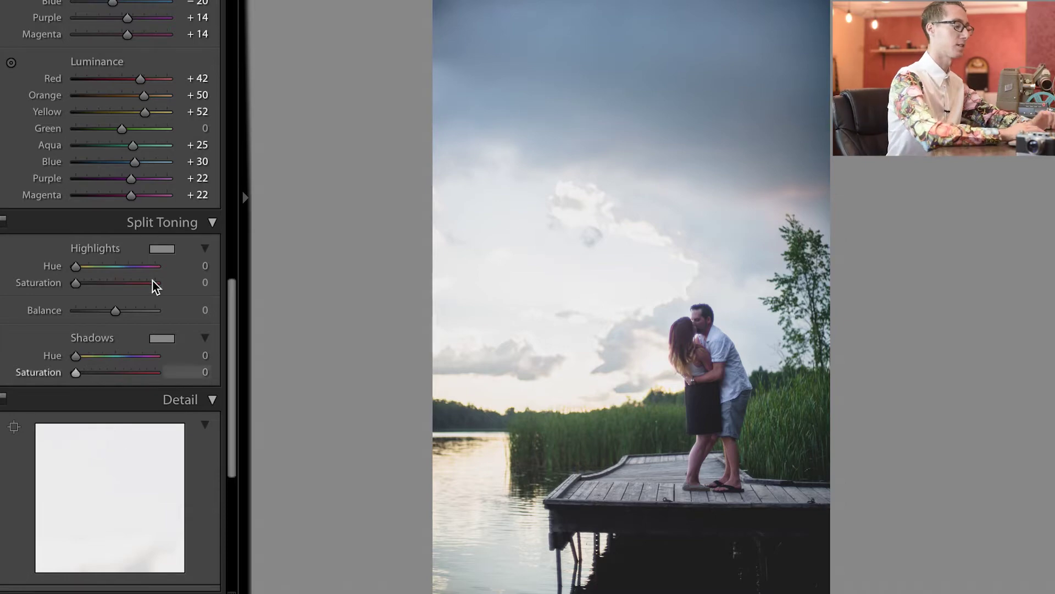
click(158, 247)
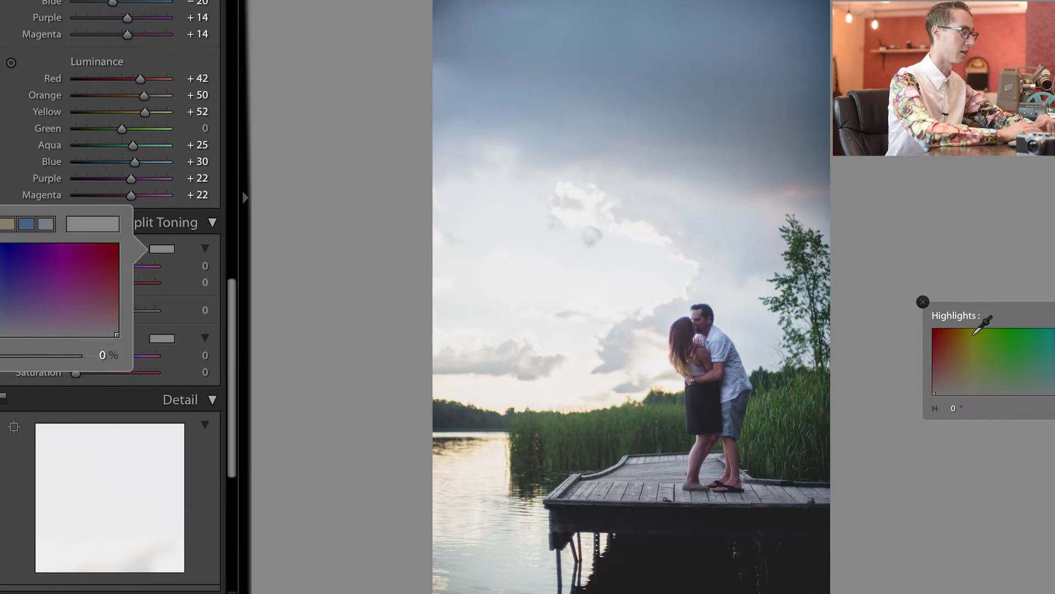
Pick a subtle warm orange highlight tint and a cool blue shadow tint
click(950, 336)
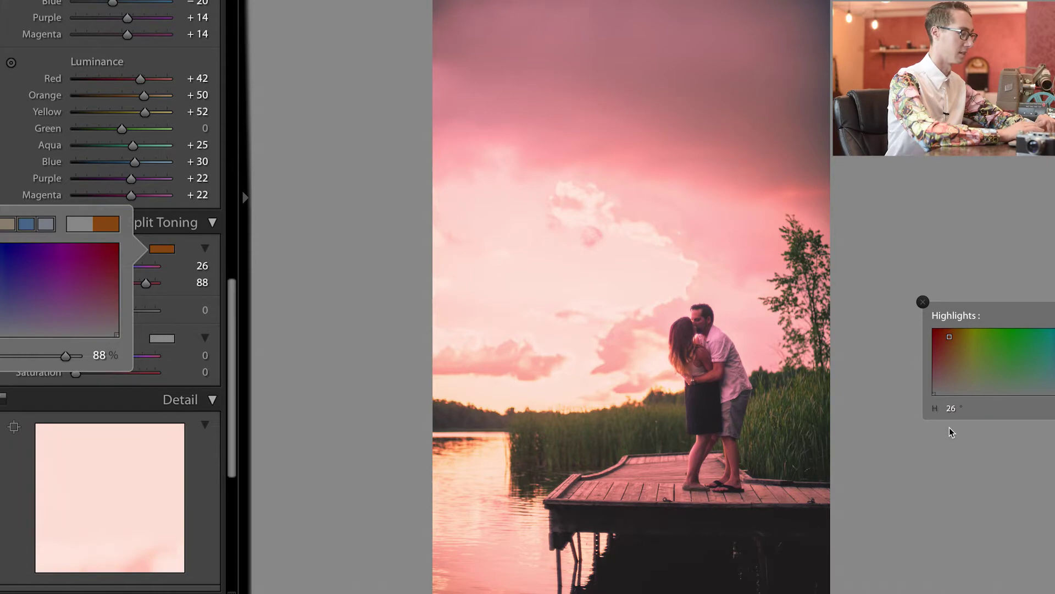
mouse_move(953, 379)
mouse_down()
mouse_move(950, 392)
mouse_move(948, 380)
mouse_up()
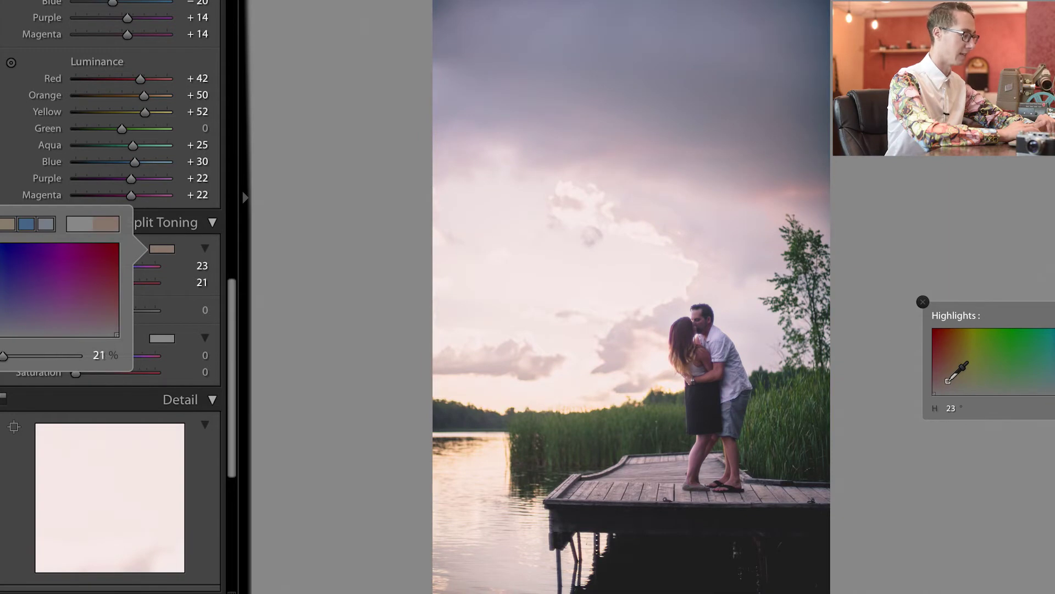
click(156, 339)
click(157, 339)
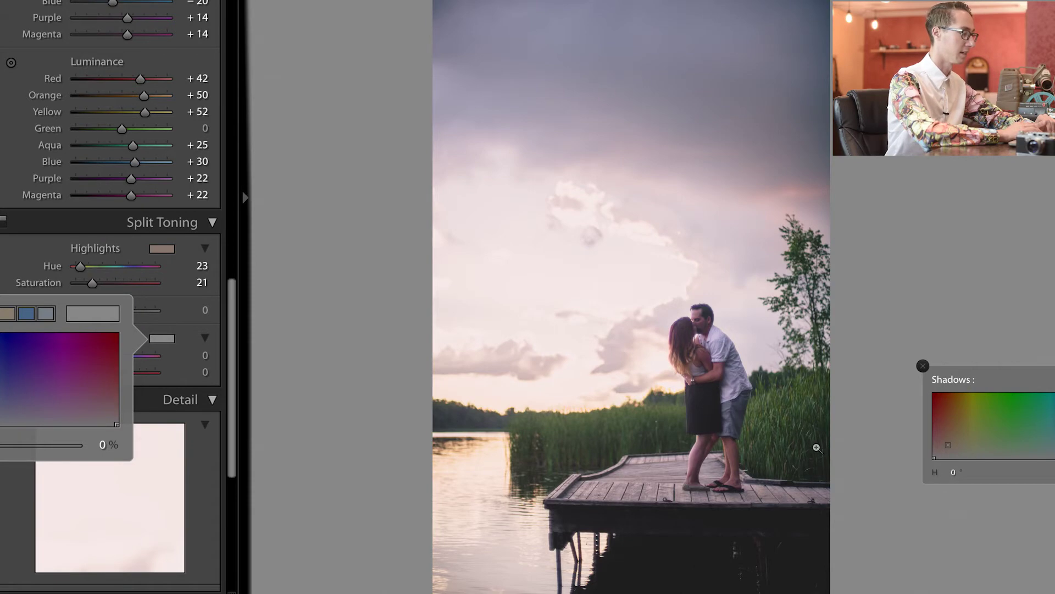
drag(28, 405, 0, 388)
click(27, 252)
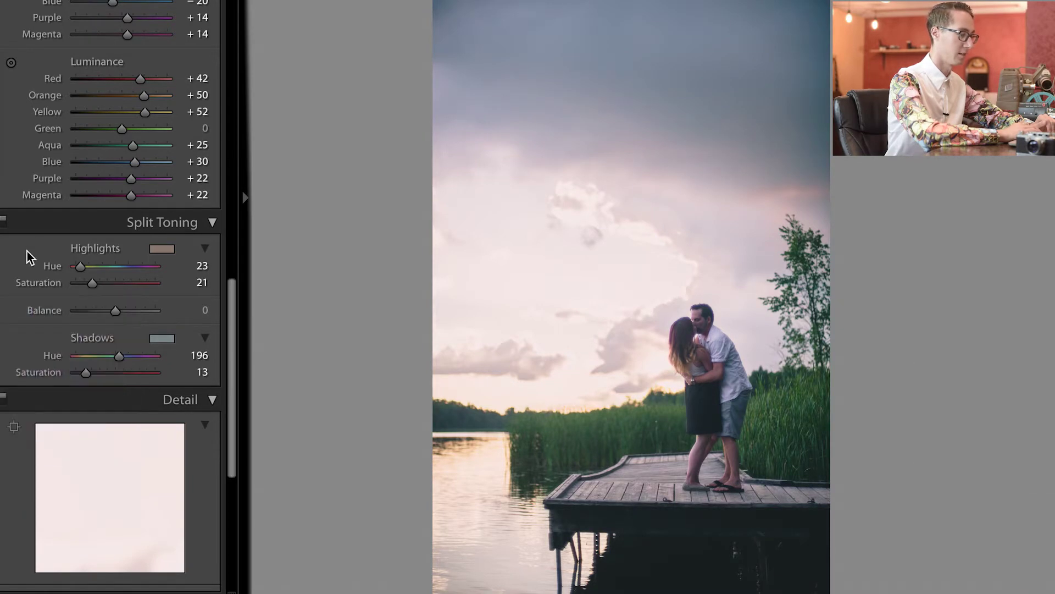
Refine the shadow hue and both tint strengths, and set Balance to −45
drag(117, 356, 112, 356)
mouse_move(85, 359)
mouse_down()
mouse_move(154, 356)
mouse_move(88, 366)
mouse_move(121, 363)
mouse_move(94, 364)
mouse_move(99, 355)
mouse_up()
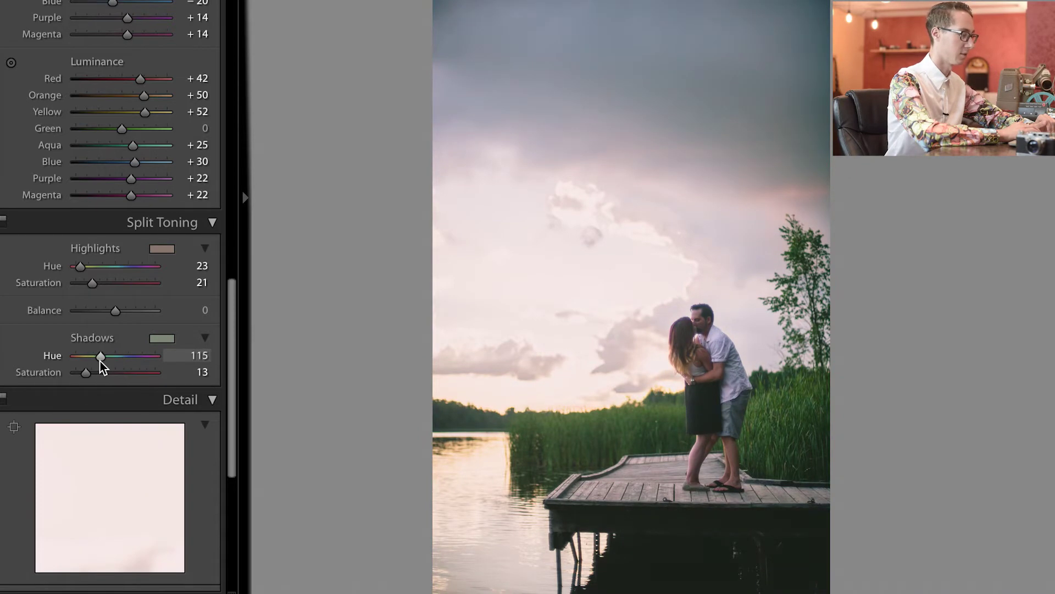
mouse_move(99, 281)
mouse_down()
mouse_move(130, 282)
mouse_move(69, 291)
mouse_move(127, 286)
mouse_move(78, 288)
mouse_move(87, 288)
mouse_up()
mouse_move(101, 375)
mouse_down()
mouse_move(160, 374)
mouse_move(93, 372)
mouse_up()
mouse_move(115, 311)
mouse_down()
mouse_move(126, 316)
mouse_move(84, 312)
mouse_move(158, 308)
mouse_move(127, 311)
mouse_up()
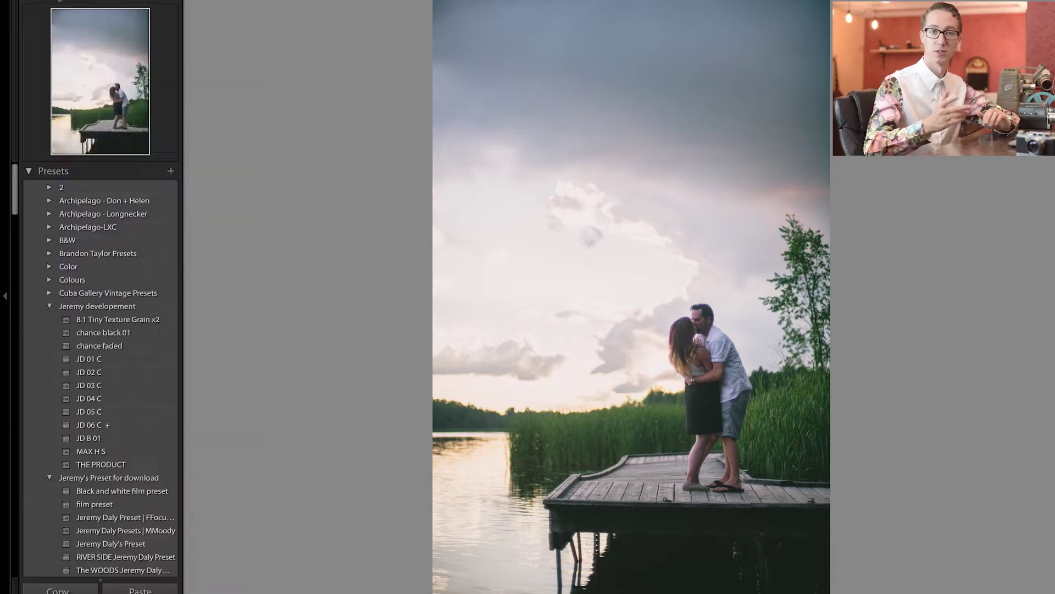
Set Sharpening Amount to 112 and Masking to 53, previewing the mask
click(44, 222)
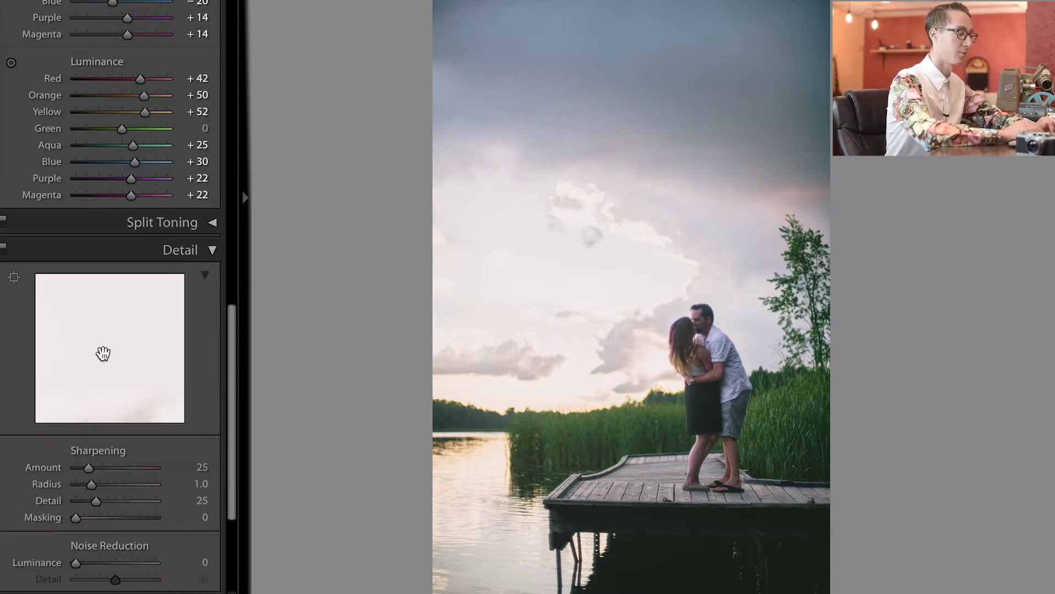
scroll(133, 490, down, 4)
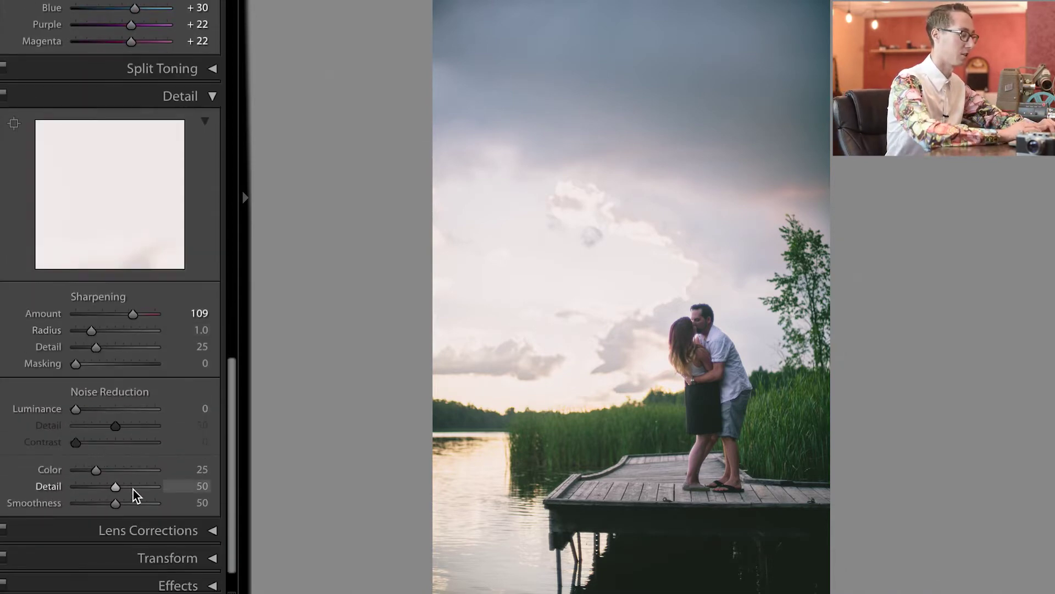
scroll(106, 364, down, 1)
drag(76, 349, 98, 349)
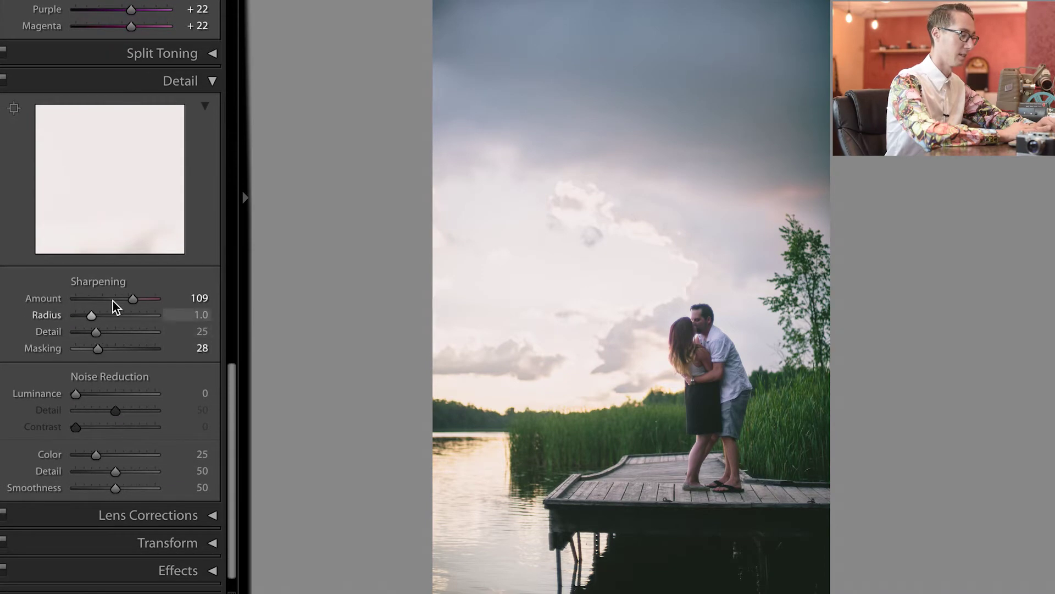
drag(107, 299, 106, 300)
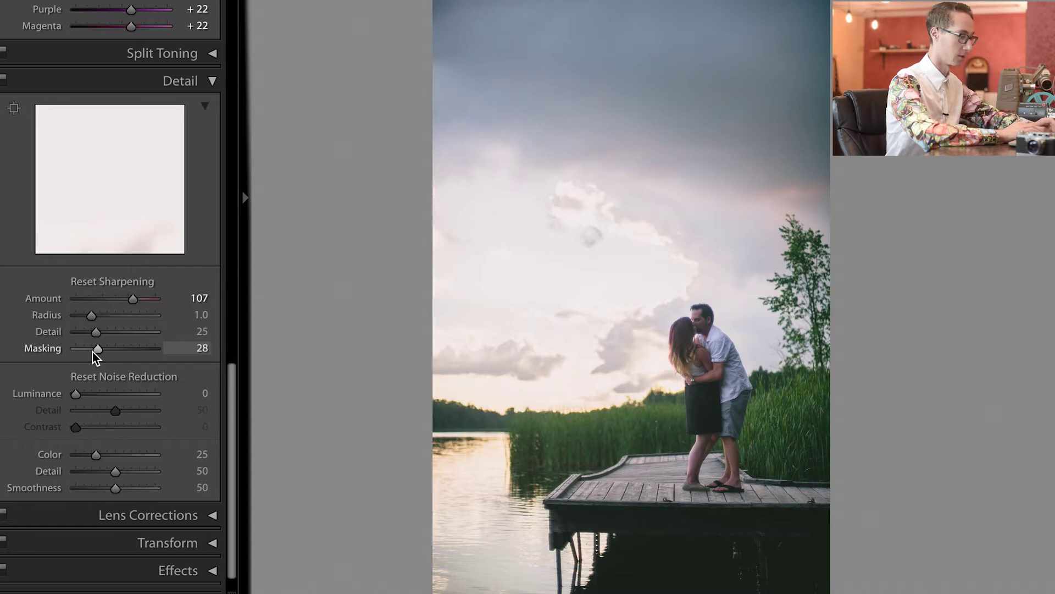
mouse_move(97, 352)
mouse_down()
mouse_move(129, 348)
mouse_move(117, 351)
mouse_up()
drag(137, 296, 141, 298)
scroll(141, 376, down, 1)
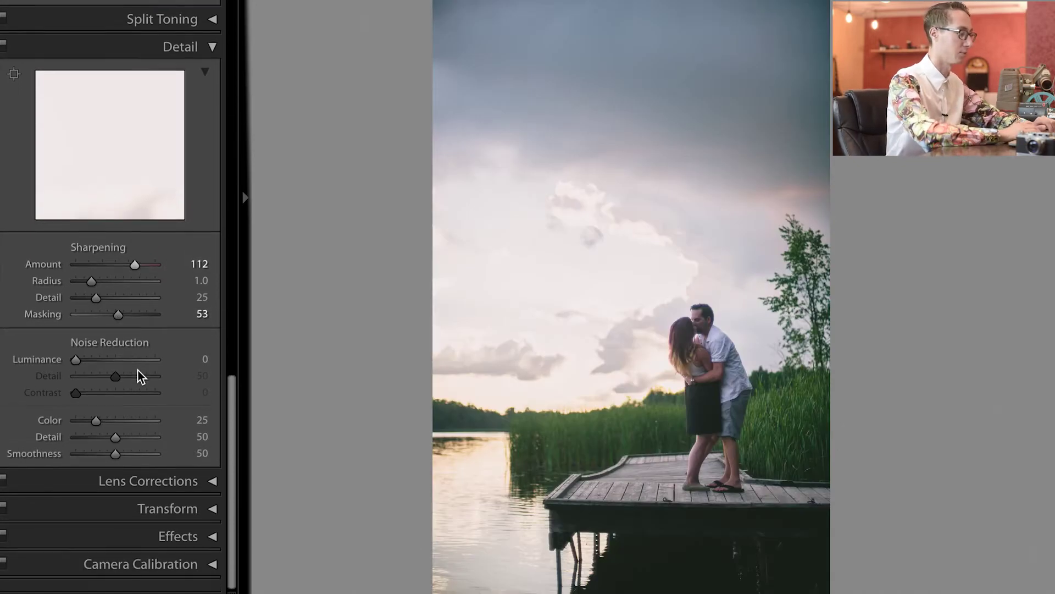
Turn on Enable Profile Corrections and Remove Chromatic Aberration in Lens Corrections
click(136, 491)
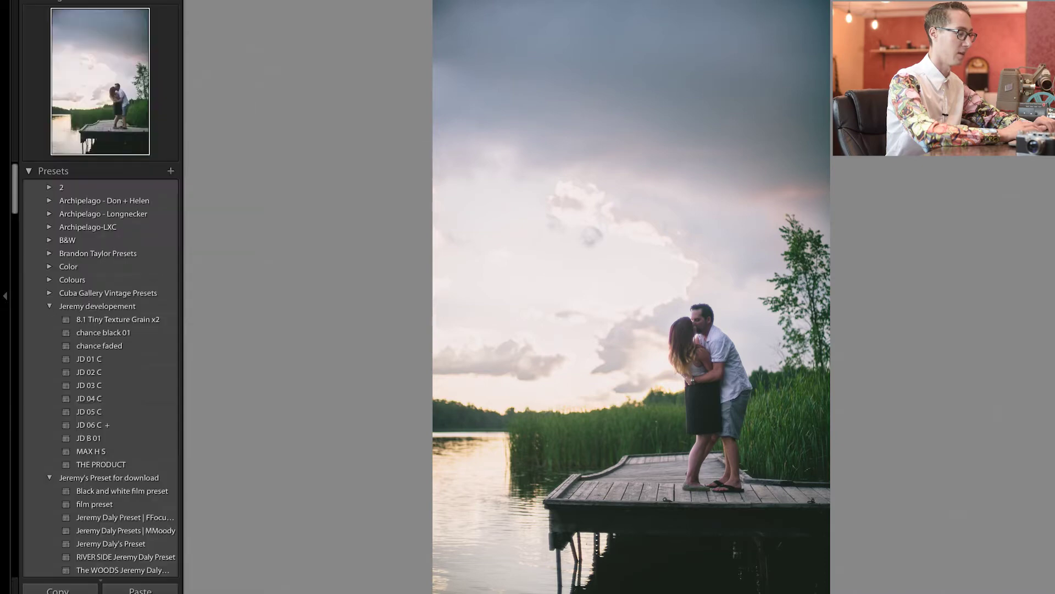
click(77, 358)
click(74, 344)
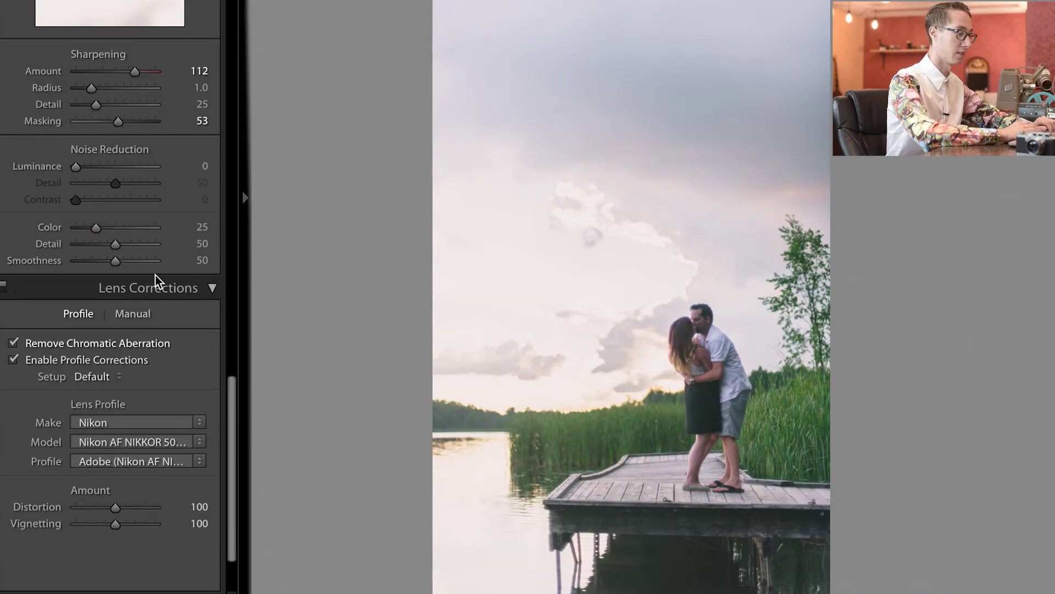
click(161, 288)
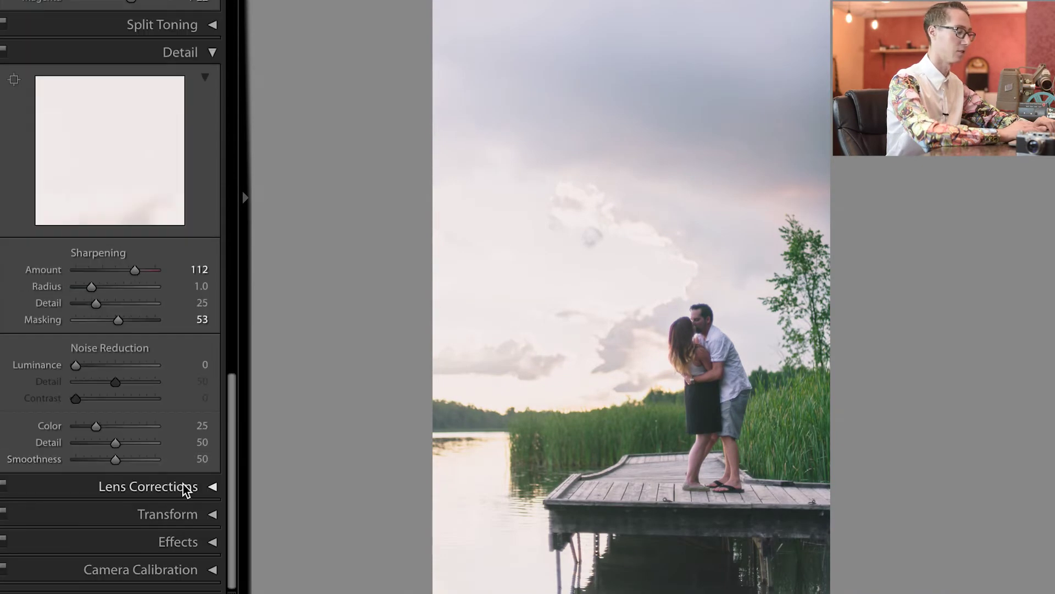
Lower Exposure to +0.90 and reposition the radial filter around the couple, testing its exposure
scroll(124, 222, up, 15)
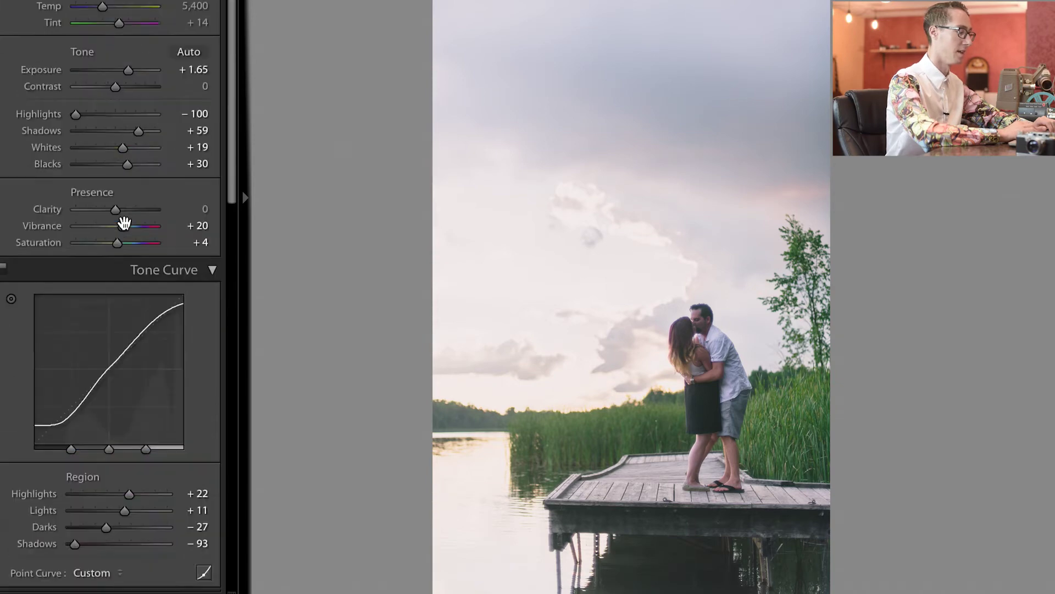
drag(129, 126, 126, 127)
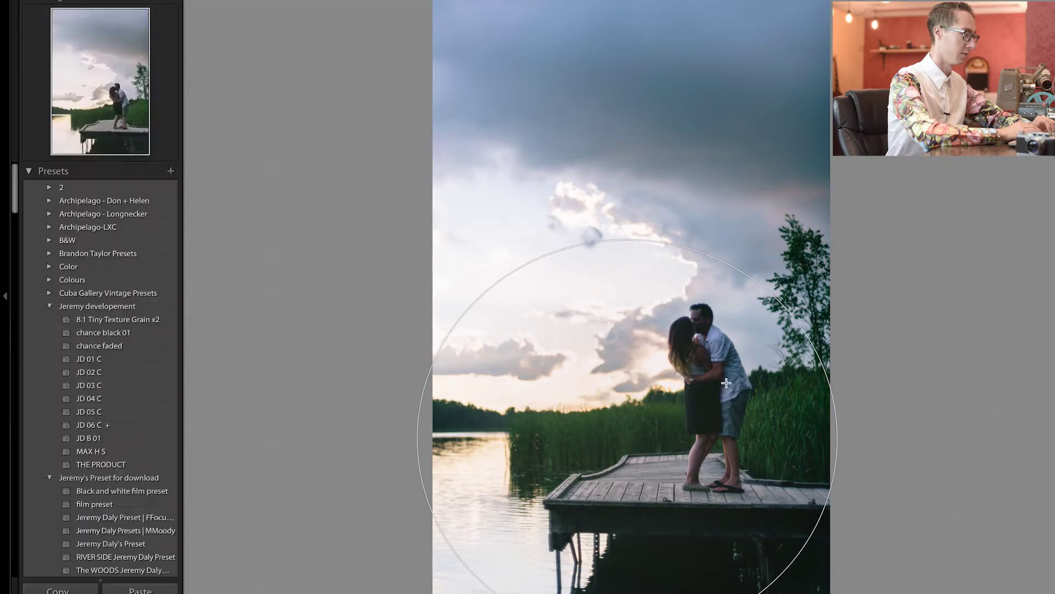
mouse_move(624, 436)
mouse_down()
mouse_move(686, 418)
mouse_move(684, 387)
mouse_up()
drag(127, 73, 121, 74)
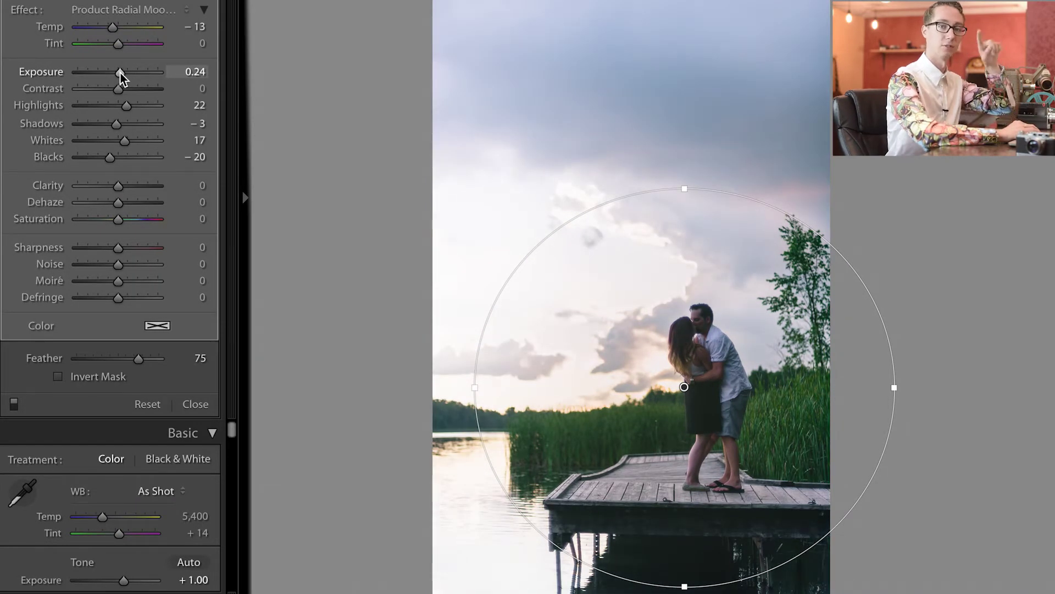
drag(93, 78, 12, 103)
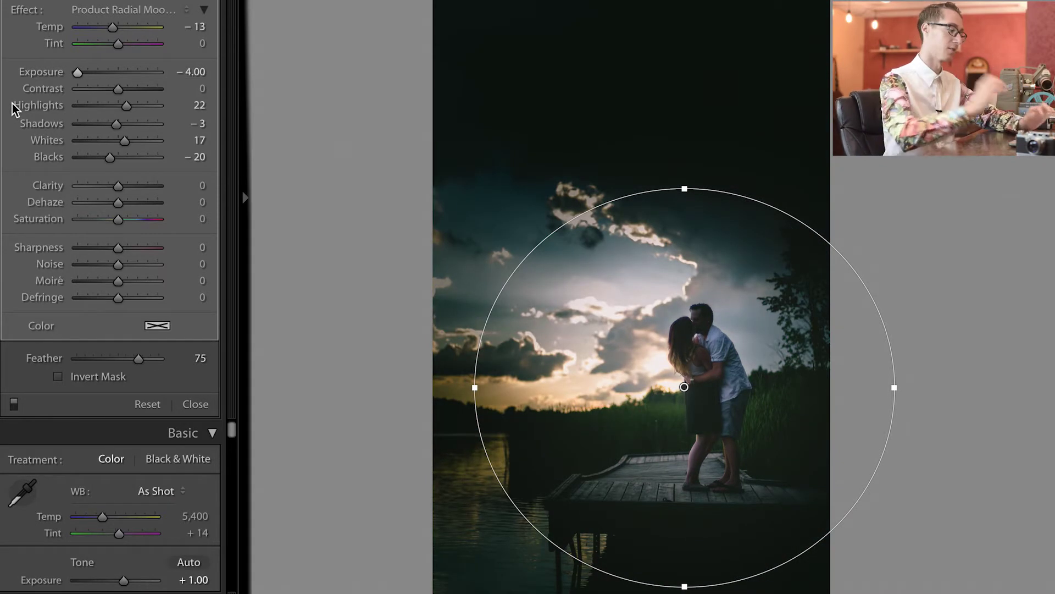
double_click(35, 70)
drag(130, 65, 113, 70)
Give the radial filter Temp 4, a magenta tint, Saturation 20 and Exposure −1.05
click(120, 27)
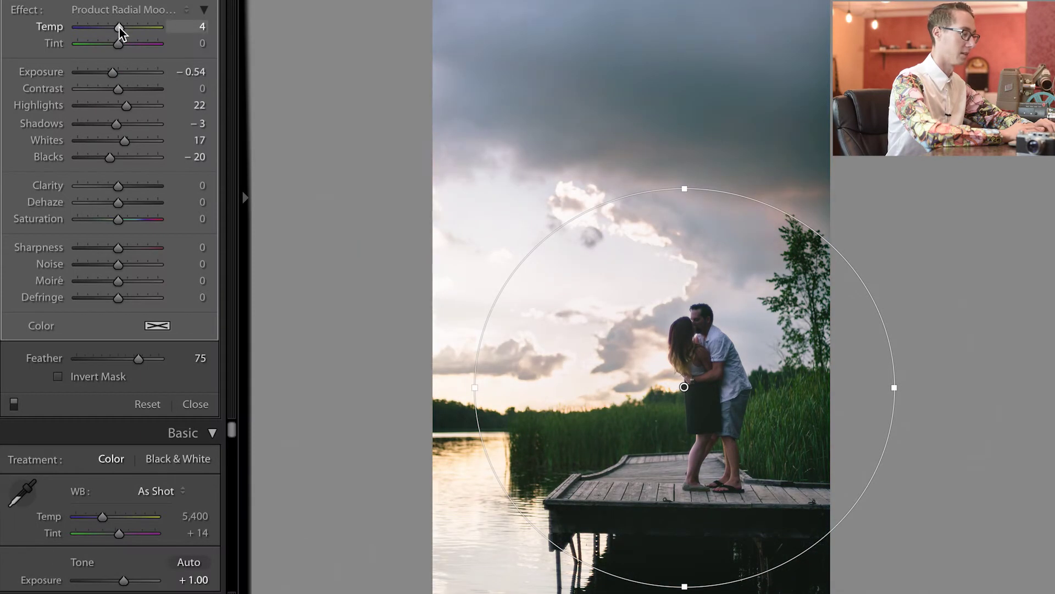
click(124, 44)
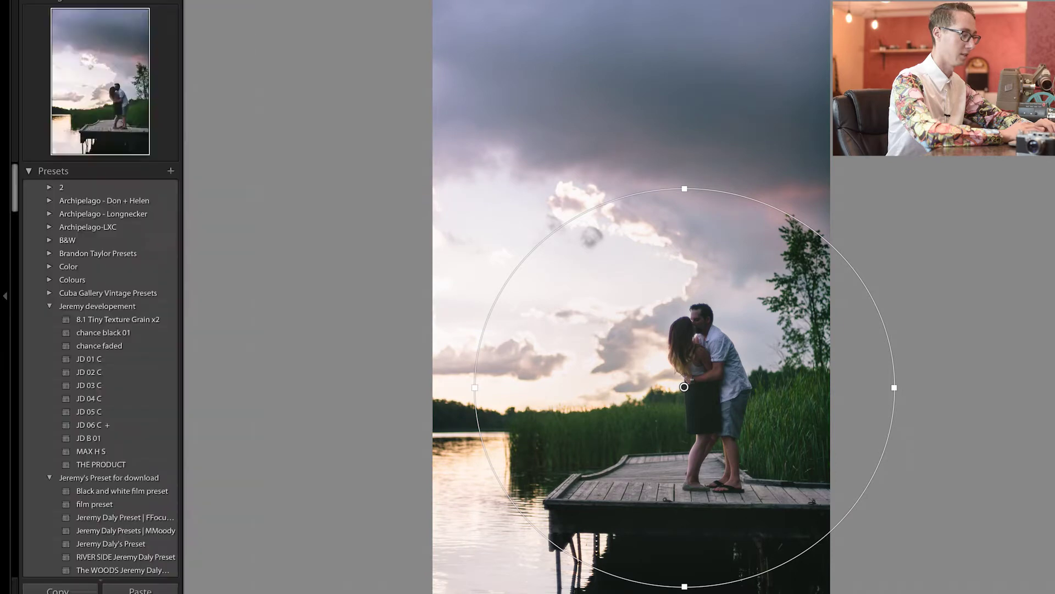
click(126, 220)
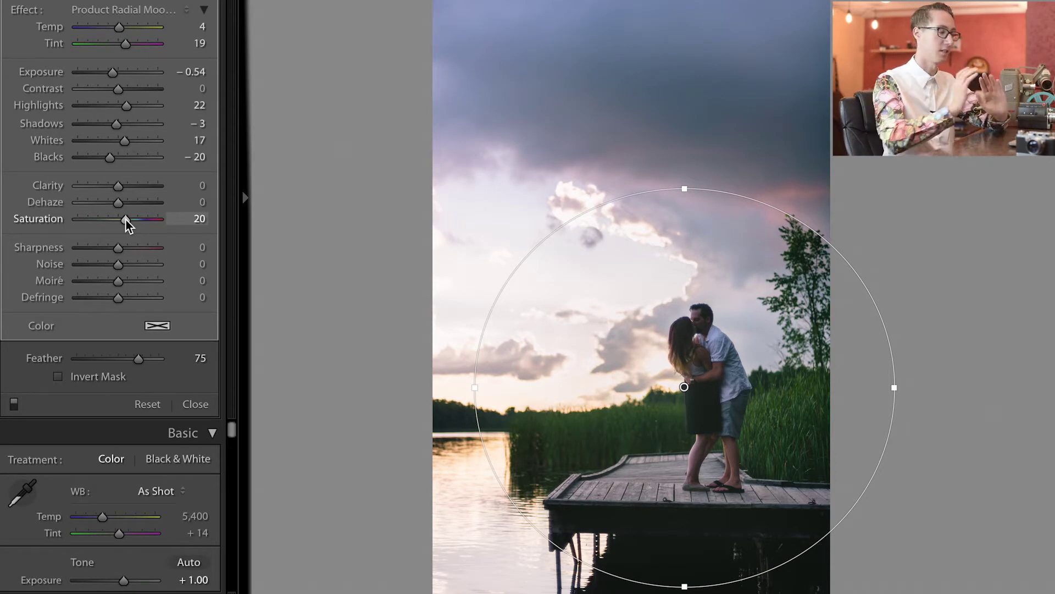
click(114, 73)
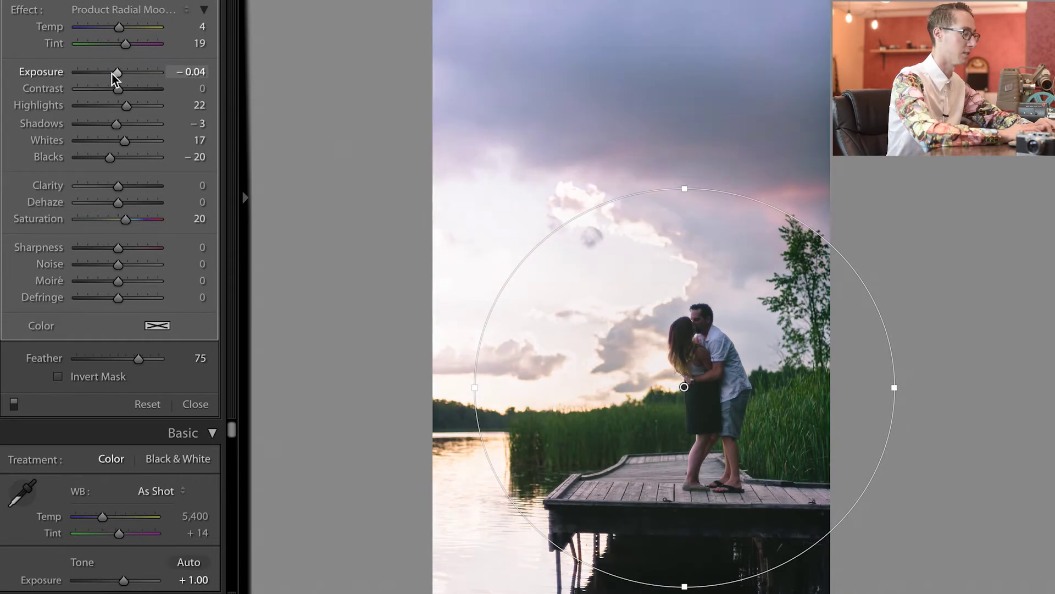
drag(113, 74, 107, 75)
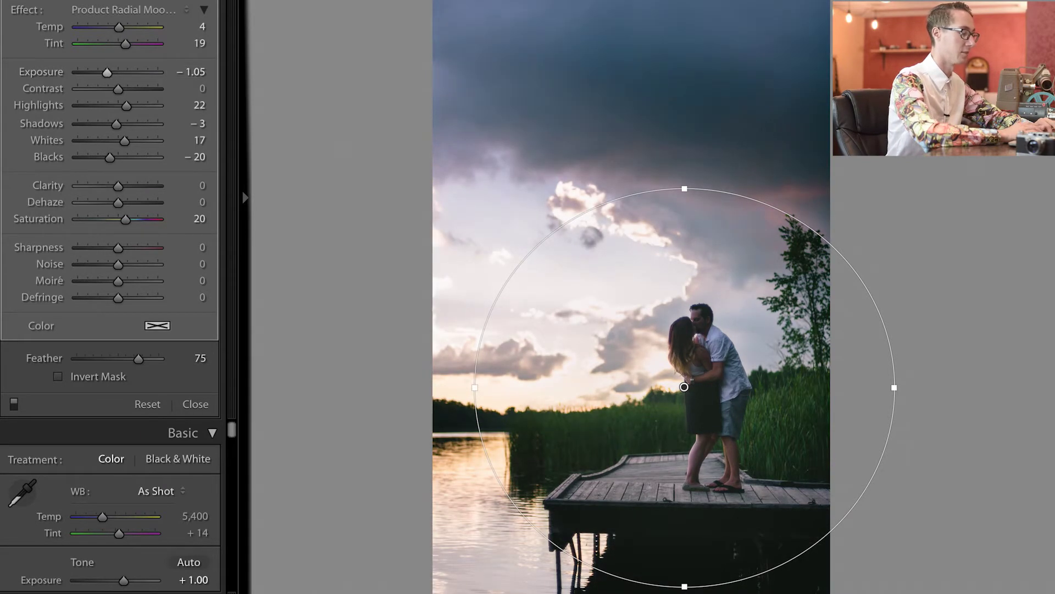
Close the radial filter and raise the overall Exposure to +2.00
key(shift+m)
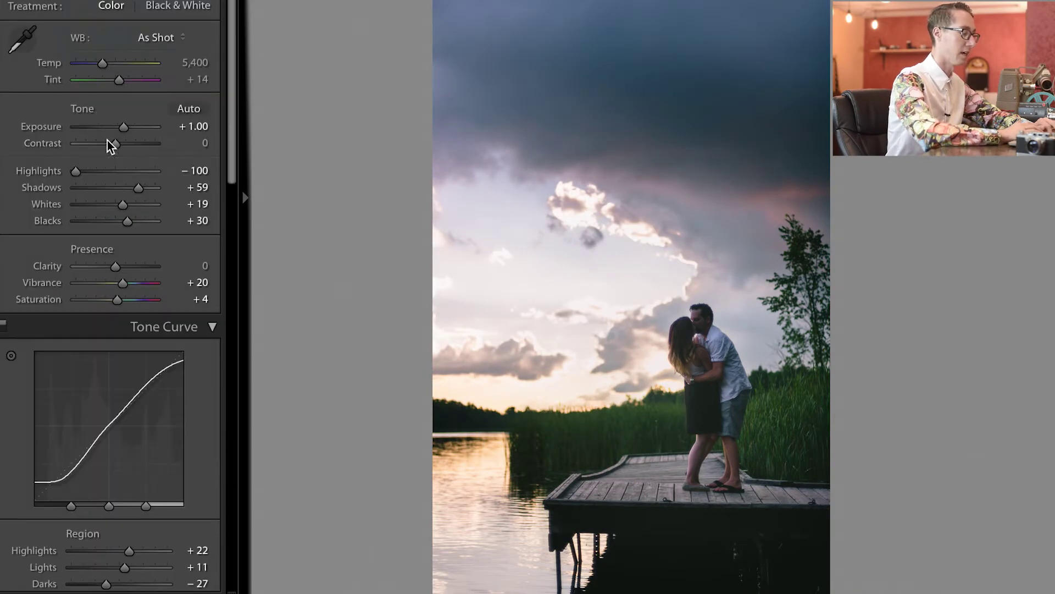
drag(120, 131, 129, 127)
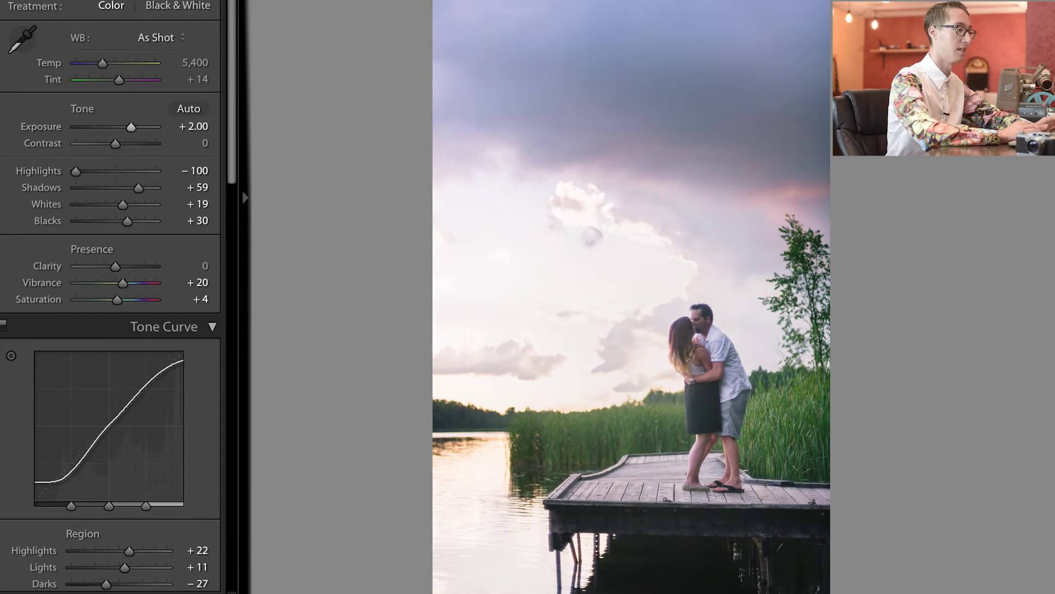
key(shift+m)
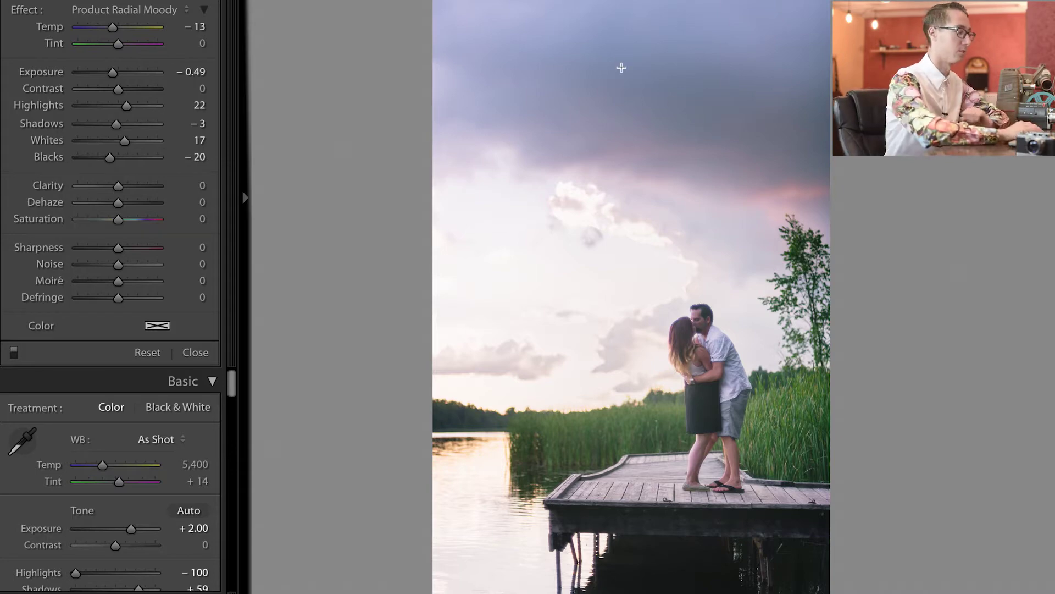
Draw a Product The Sky graduated filter over the sky with Temp 15 and Saturation 18
drag(599, 55, 637, 466)
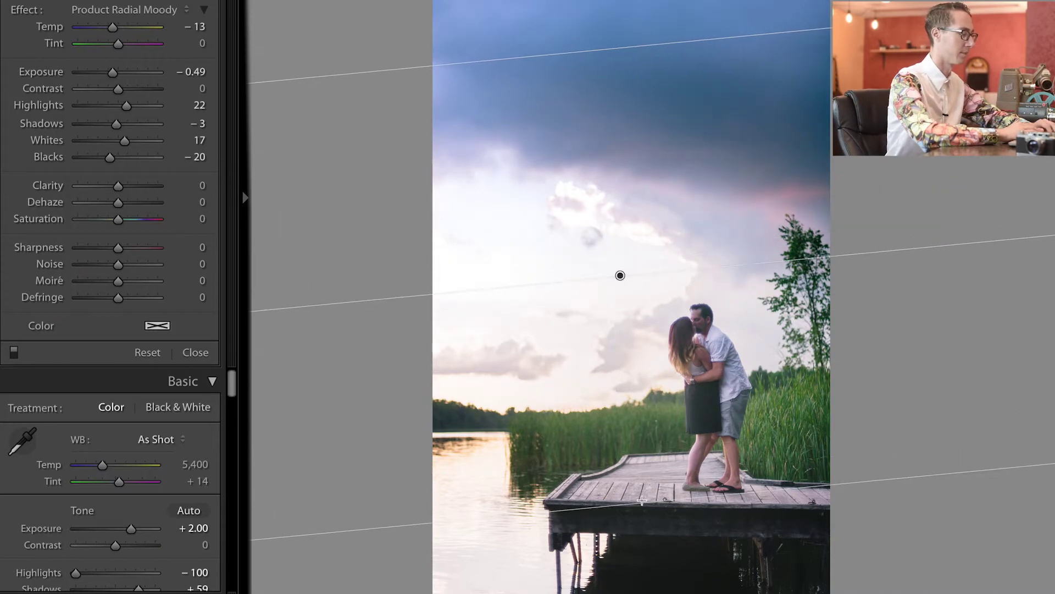
click(126, 9)
click(117, 20)
drag(115, 72, 113, 70)
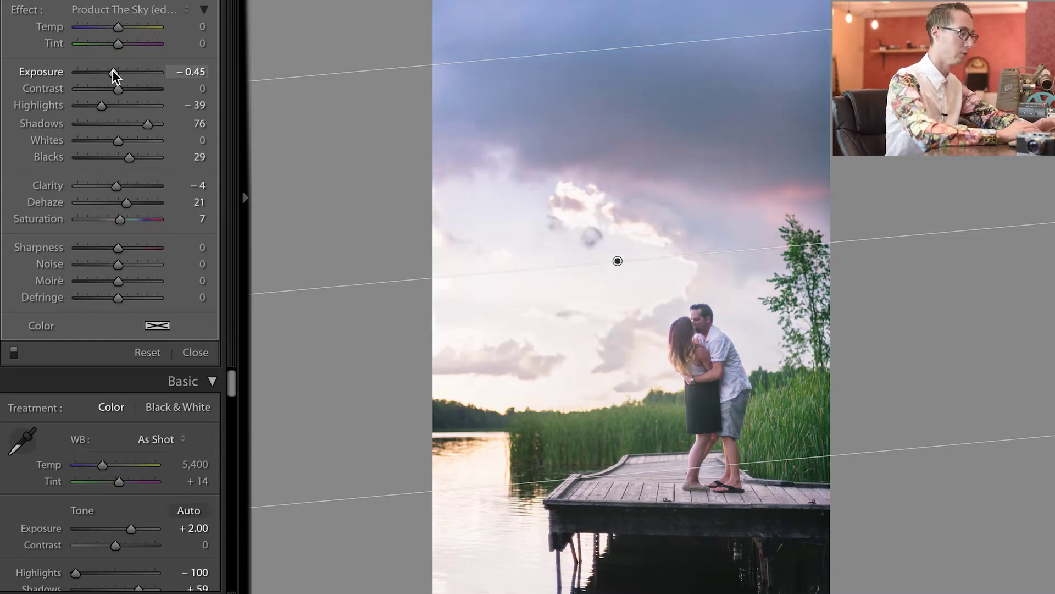
mouse_move(116, 24)
mouse_down()
mouse_move(117, 45)
mouse_move(127, 40)
mouse_up()
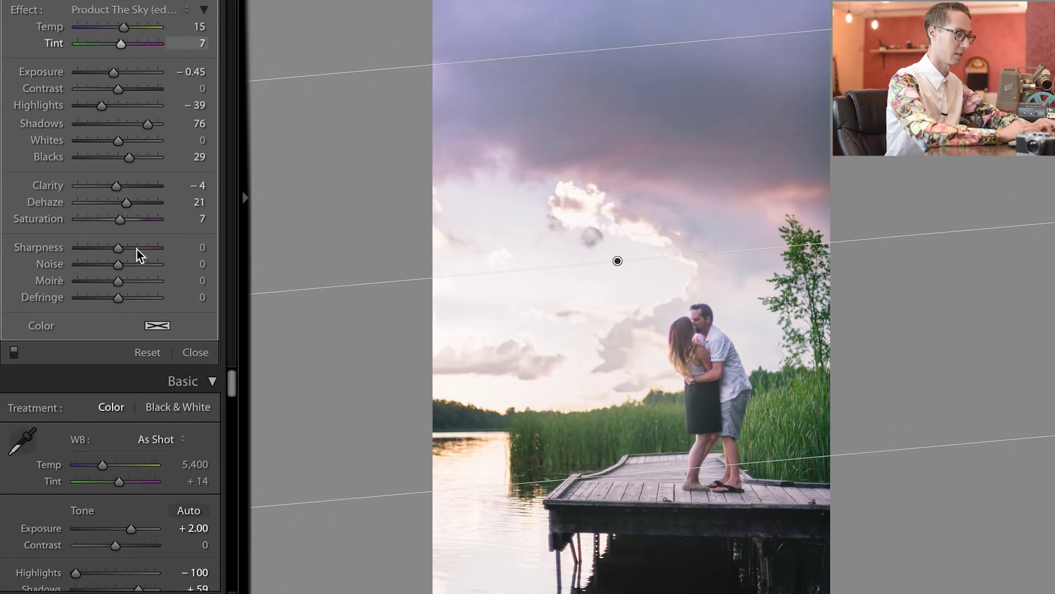
click(125, 220)
Fine-tune the sky filter to Exposure −0.22 and Dehaze 23
drag(112, 72, 108, 67)
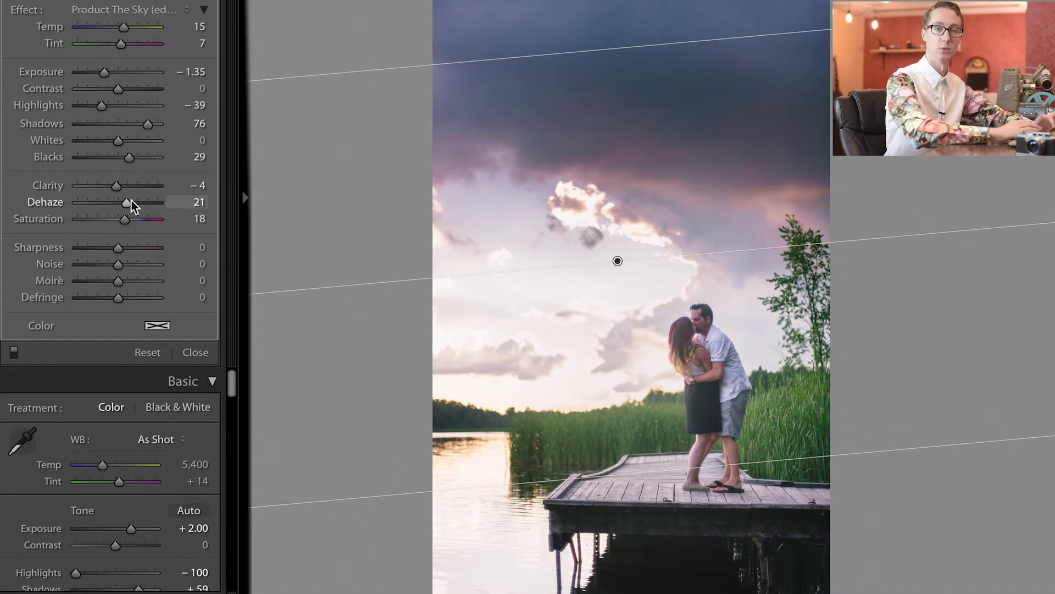
click(130, 200)
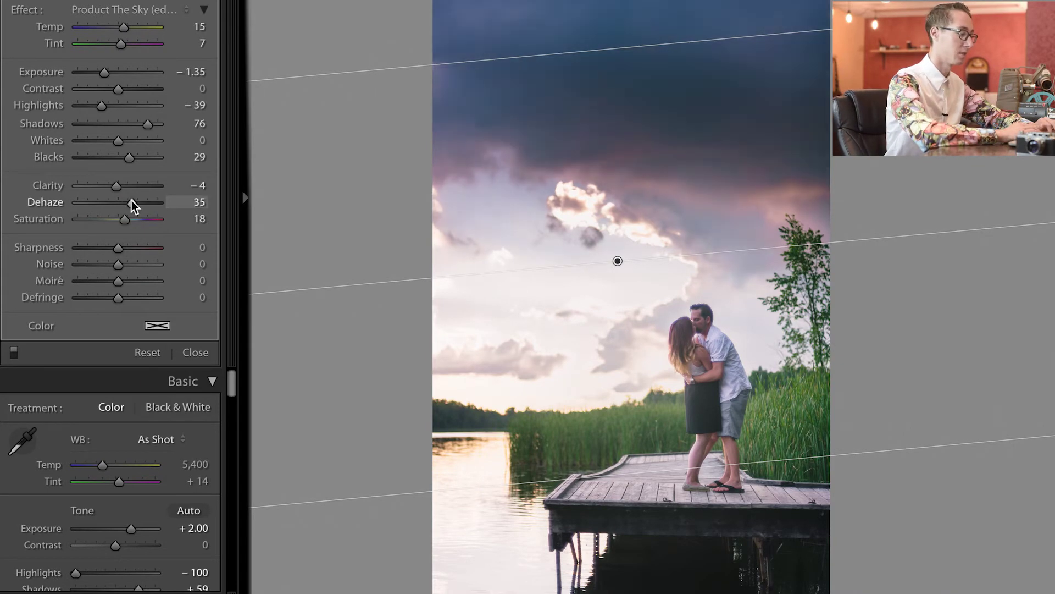
drag(131, 200, 128, 202)
drag(151, 201, 148, 202)
click(127, 74)
drag(127, 77, 115, 73)
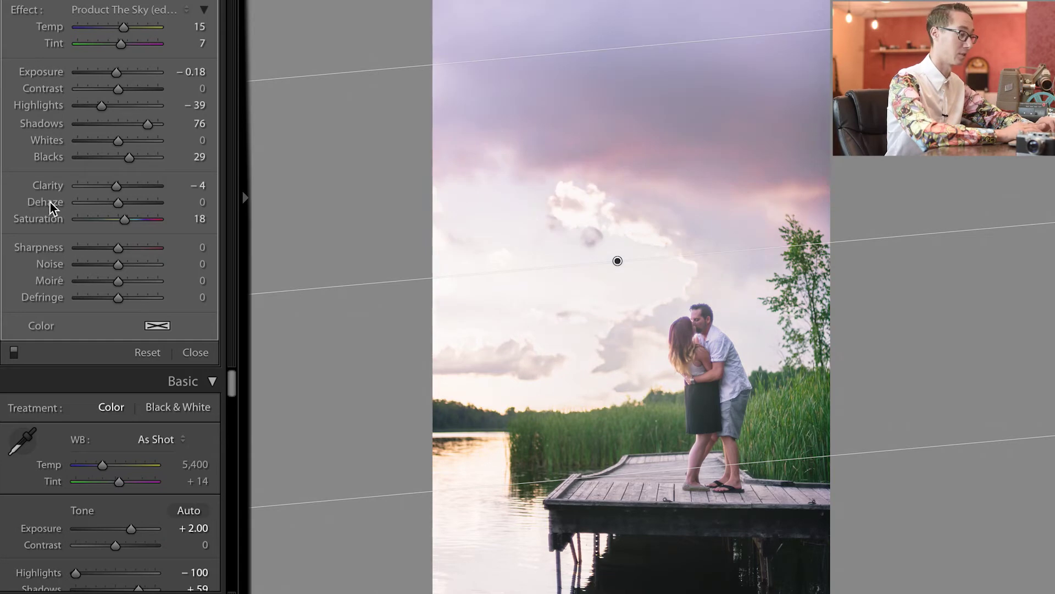
click(126, 203)
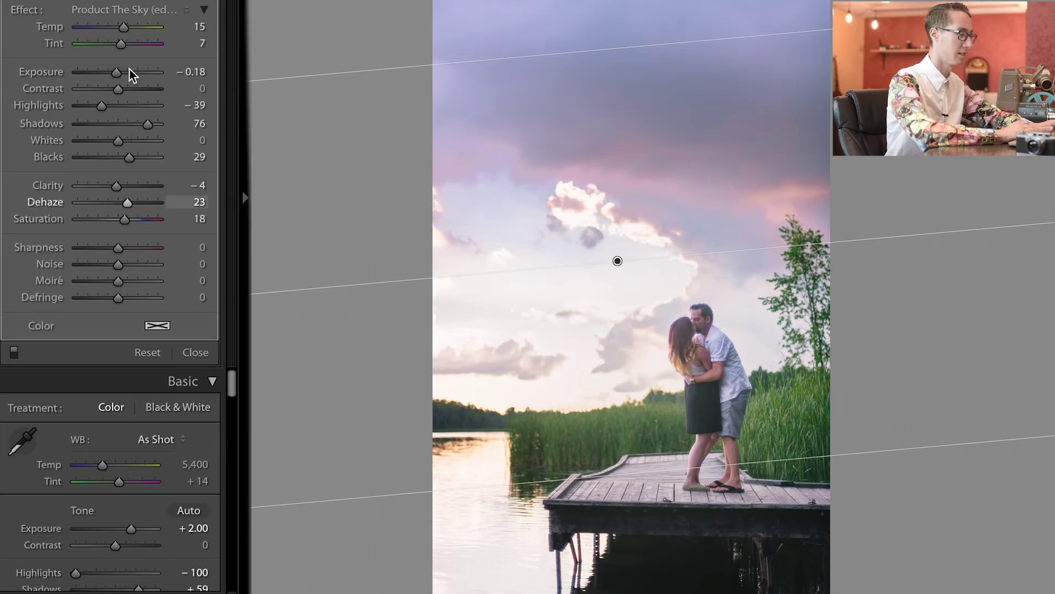
drag(118, 73, 115, 70)
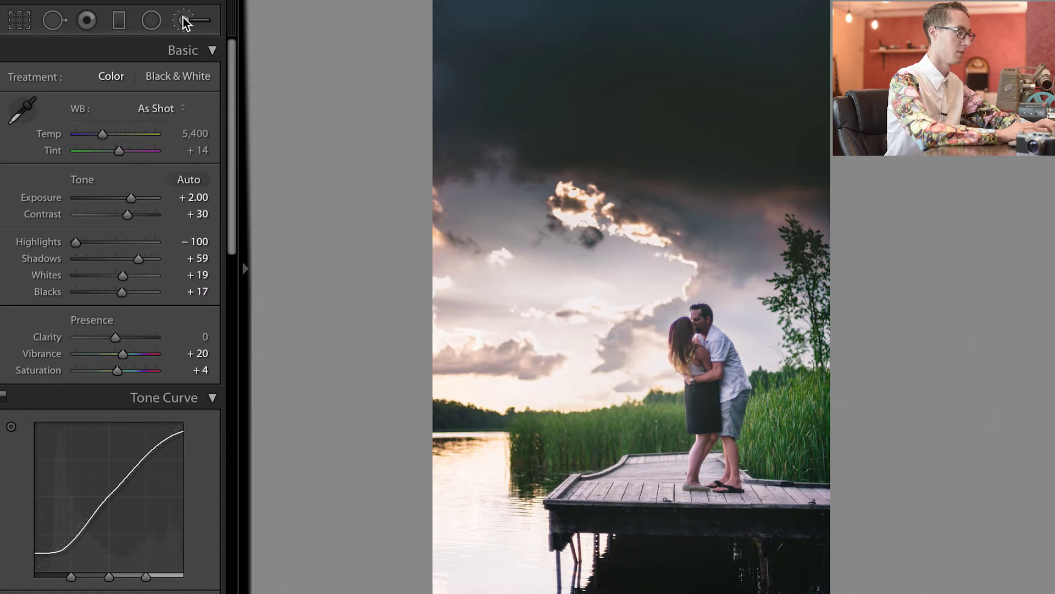
Set up an Adjustment Brush with the Exposure effect at −0.15 to darken the dock
click(184, 22)
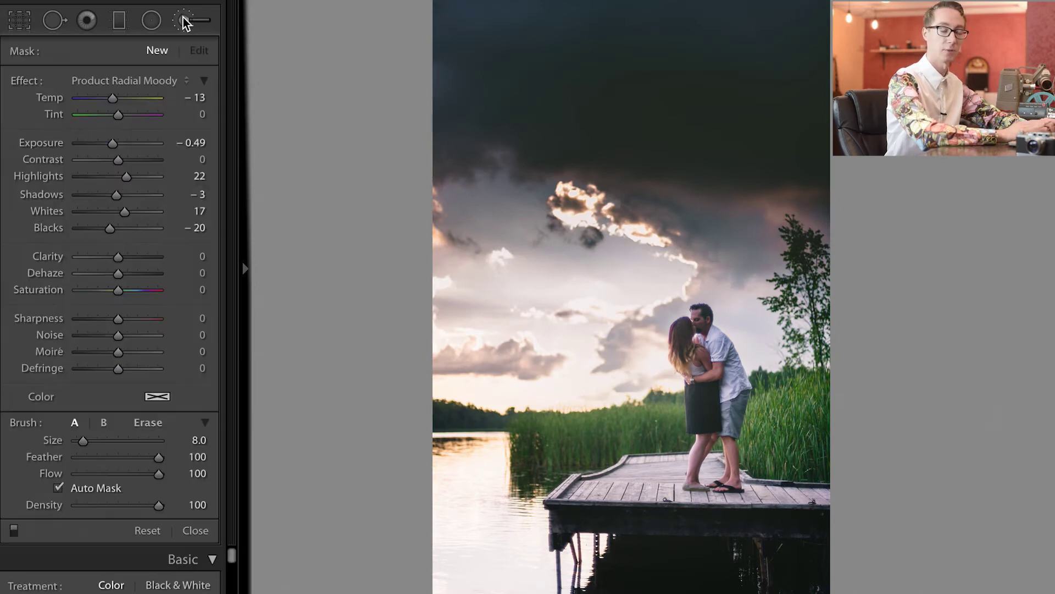
click(149, 83)
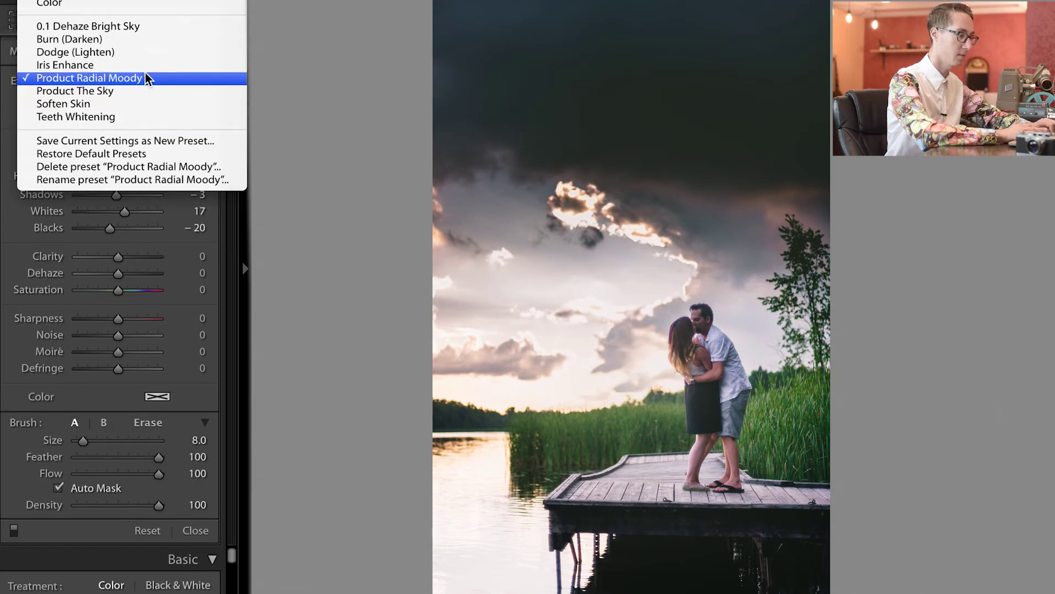
click(144, 92)
click(135, 79)
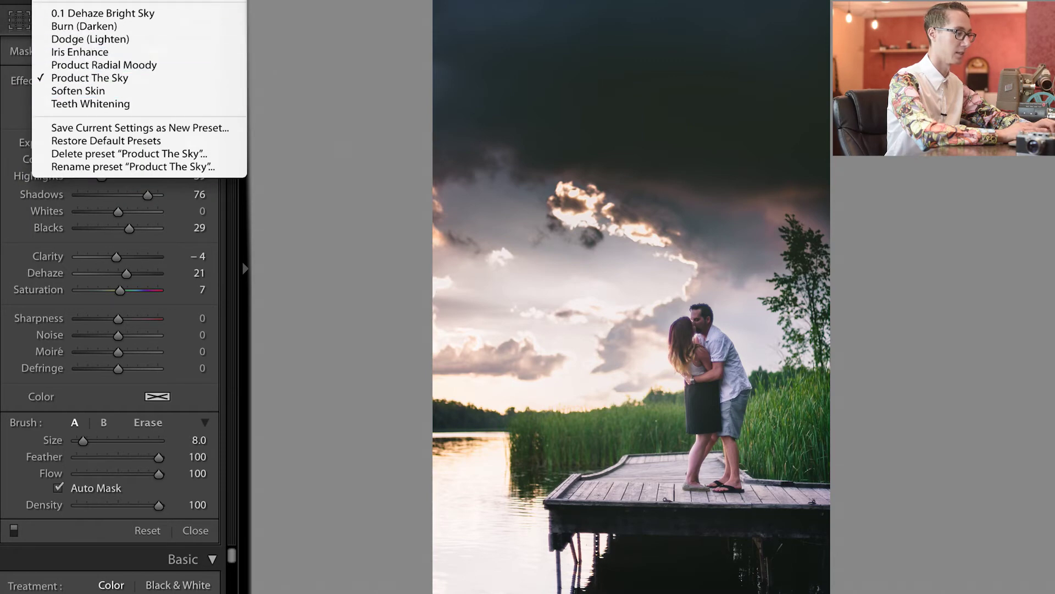
click(110, 11)
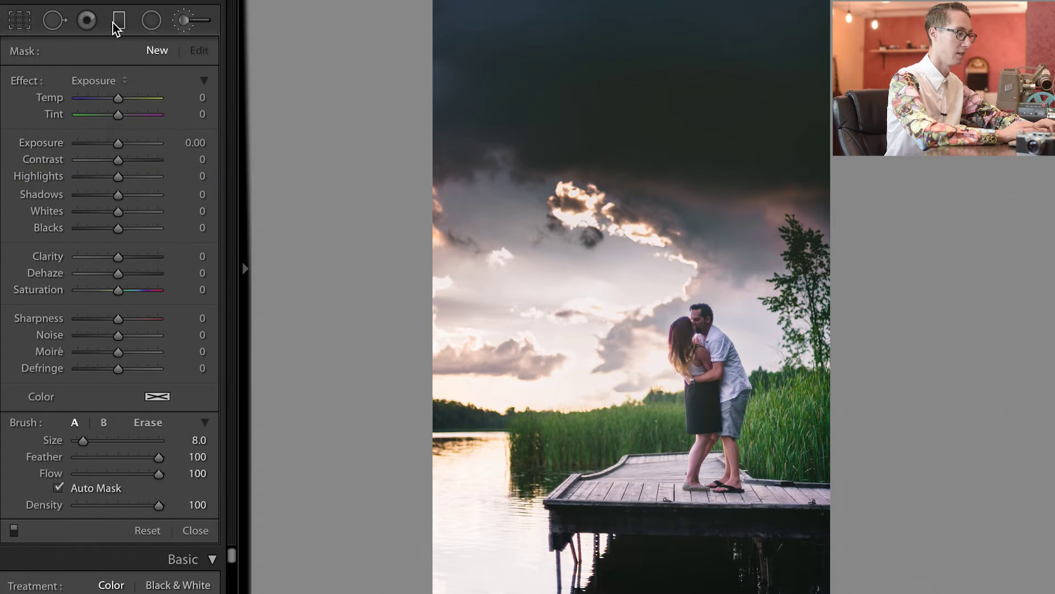
drag(131, 142, 122, 144)
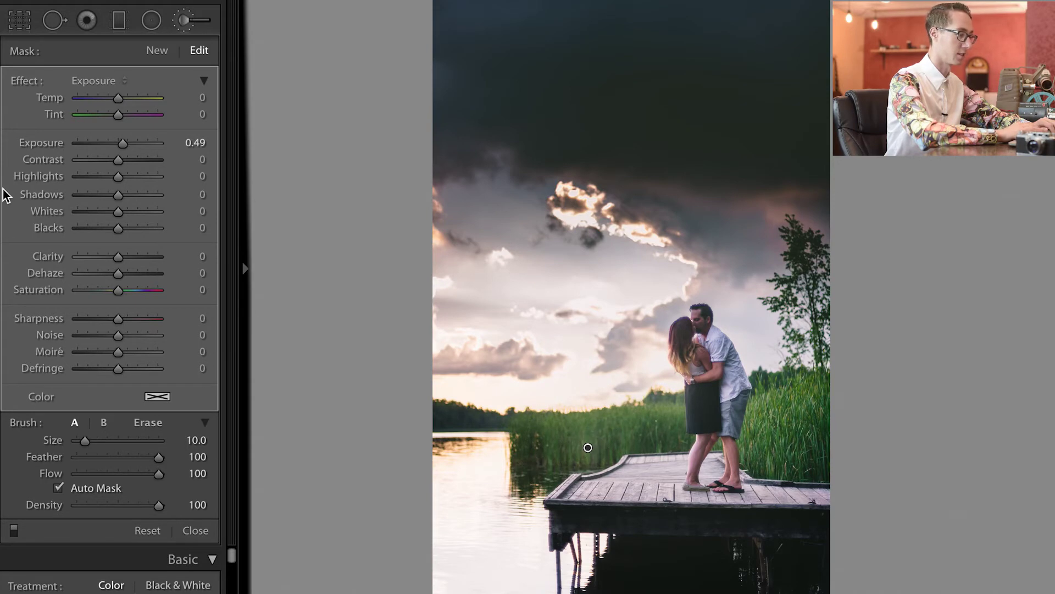
click(105, 141)
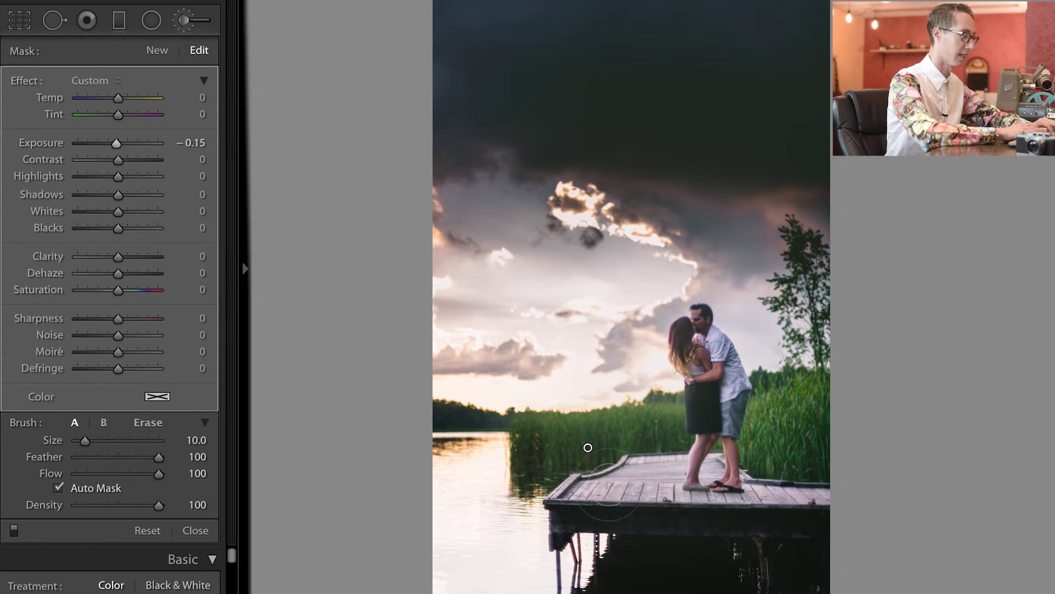
Close the brush, reset all edits to compare with the original, then undo the reset
key(k)
key(ctrl+shift+r)
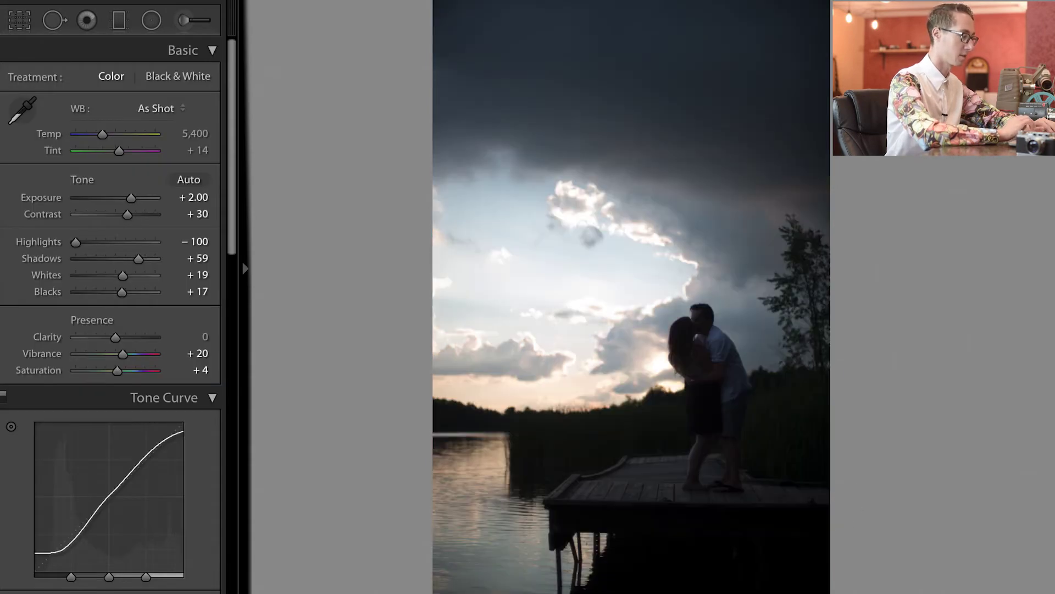
key(ctrl+z)
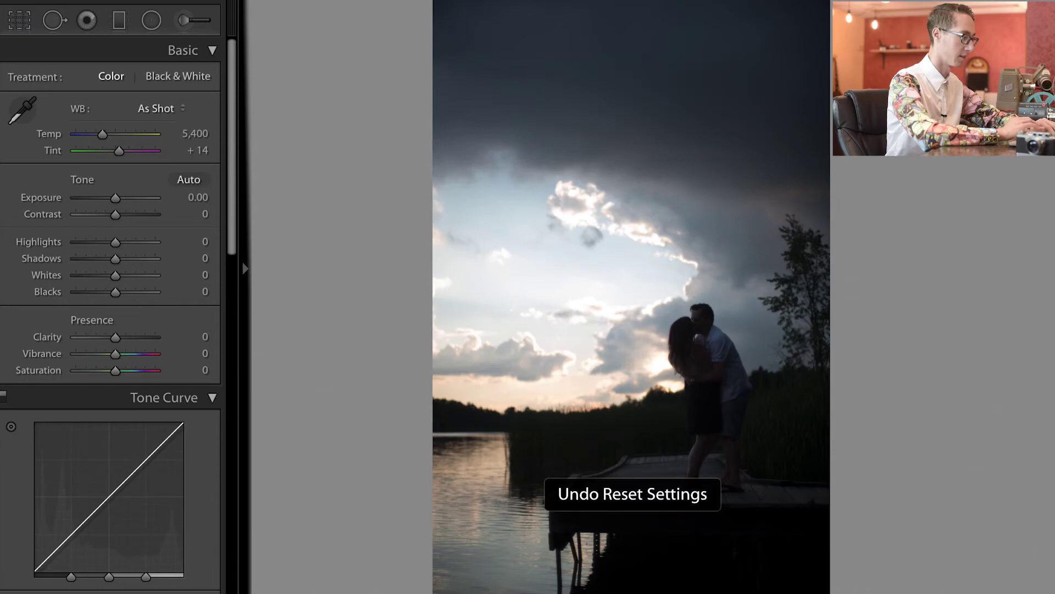